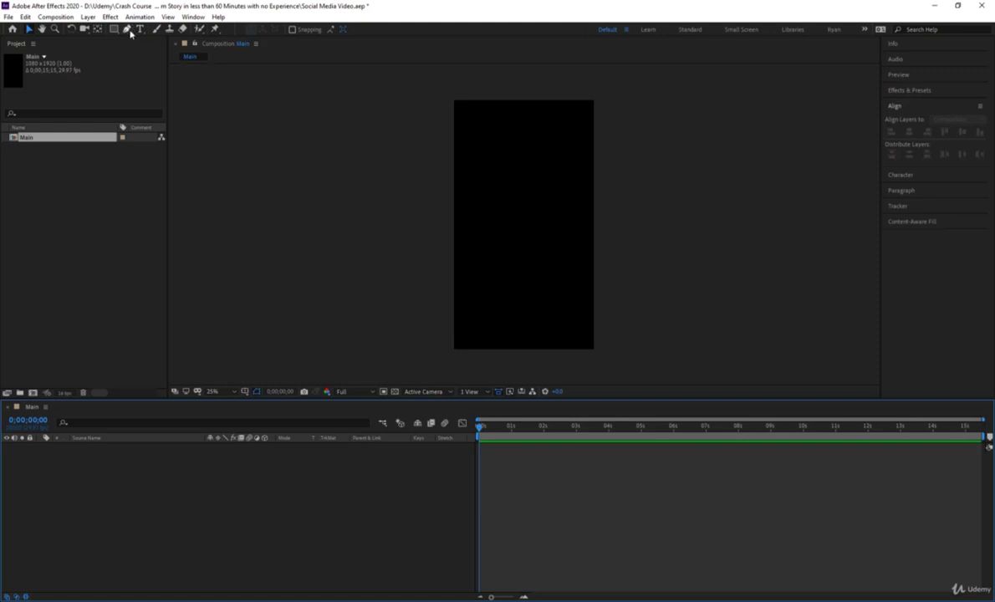
# Step: Start a new solid layer in the Main composition and name it Background
pyautogui.click(88, 16)
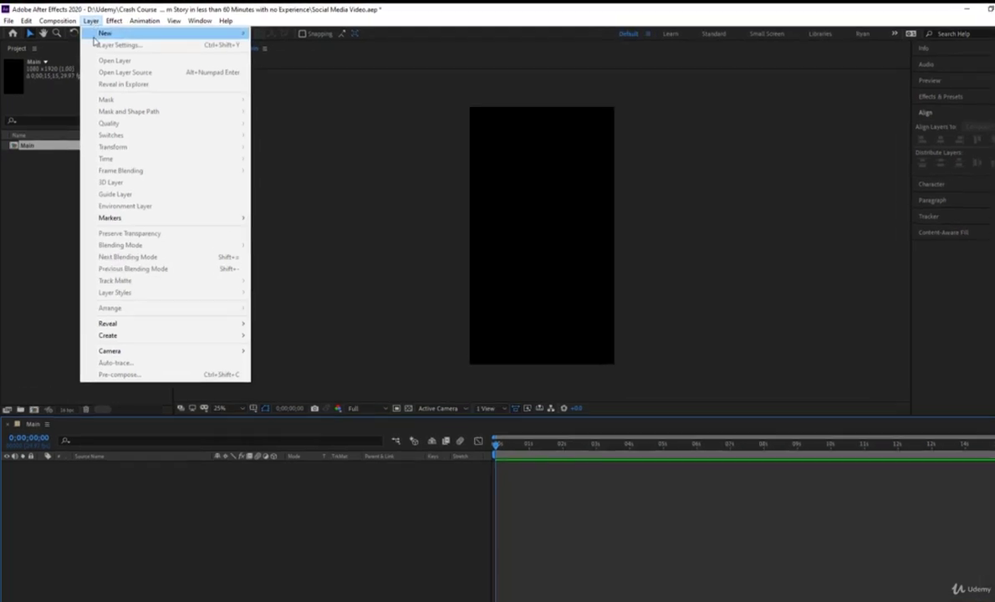
pyautogui.moveTo(105, 28)
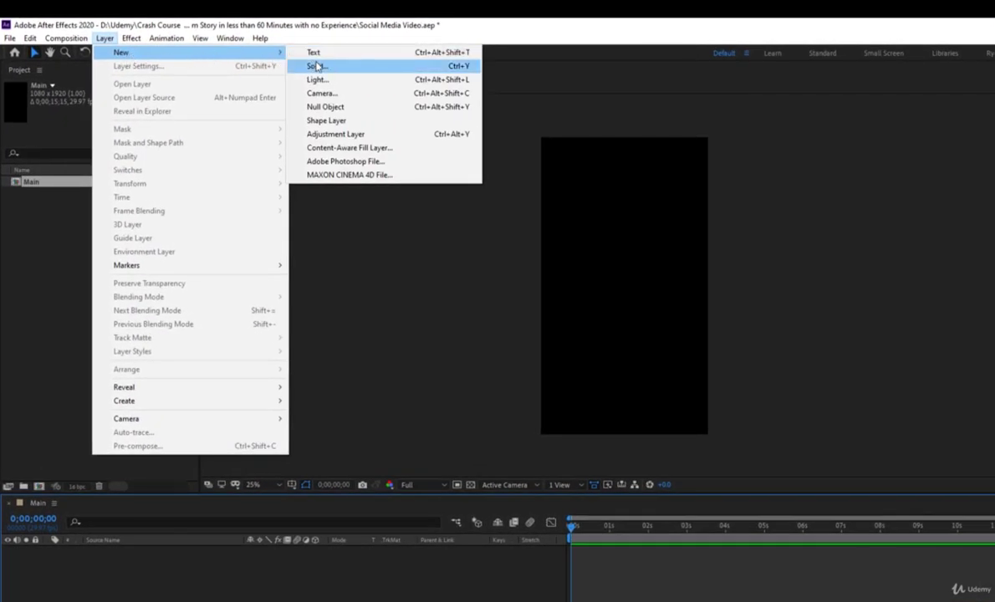
pyautogui.click(328, 68)
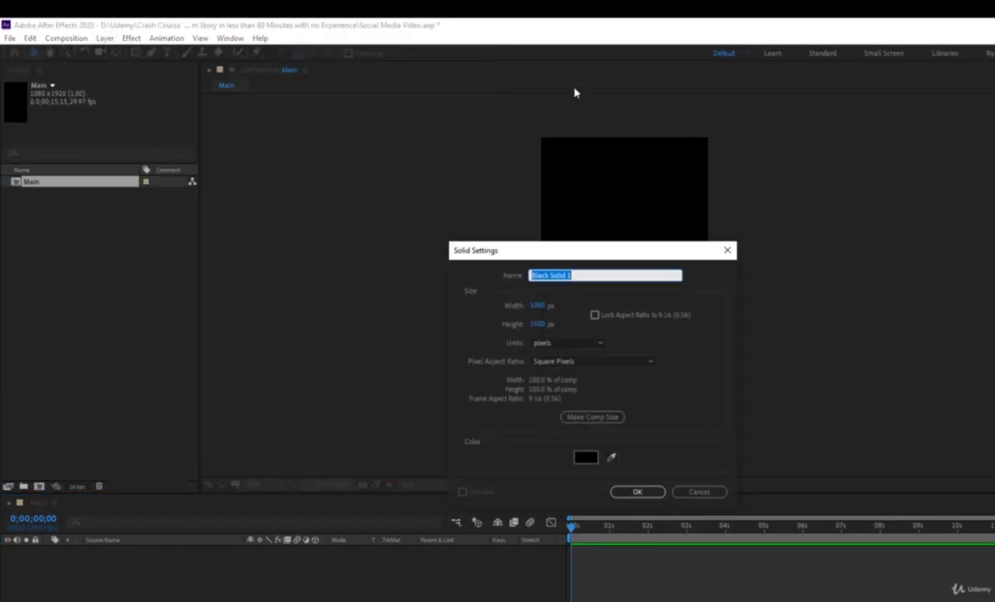
pyautogui.moveTo(620, 256); pyautogui.dragTo(942, 190)
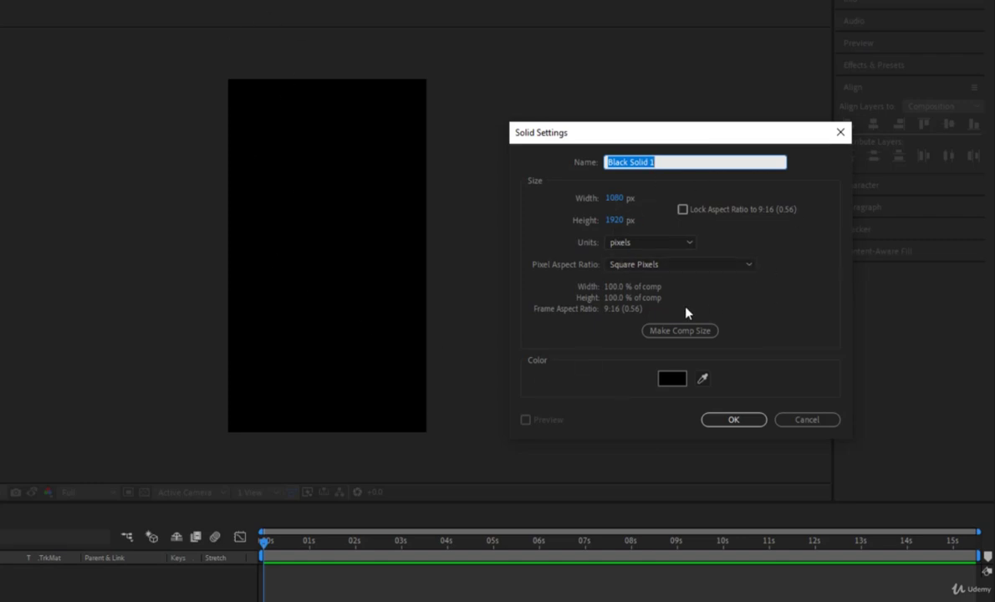
pyautogui.write('Background')
# Step: Set the solid's color to a bright magenta-purple, about CD0ED9, and create the layer
pyautogui.click(678, 381)
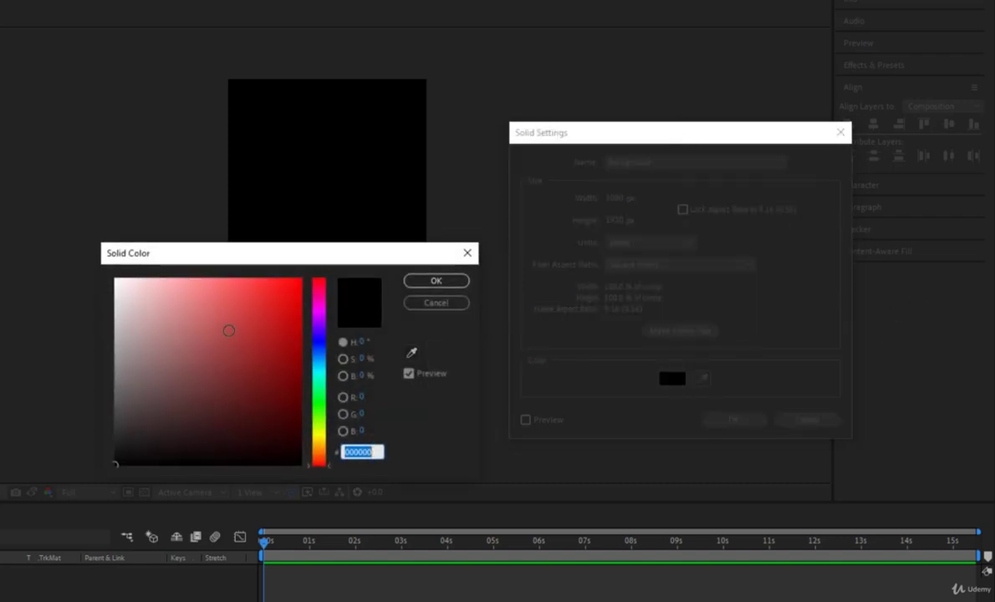
pyautogui.write('D90E0E')
pyautogui.moveTo(318, 304); pyautogui.dragTo(334, 355)
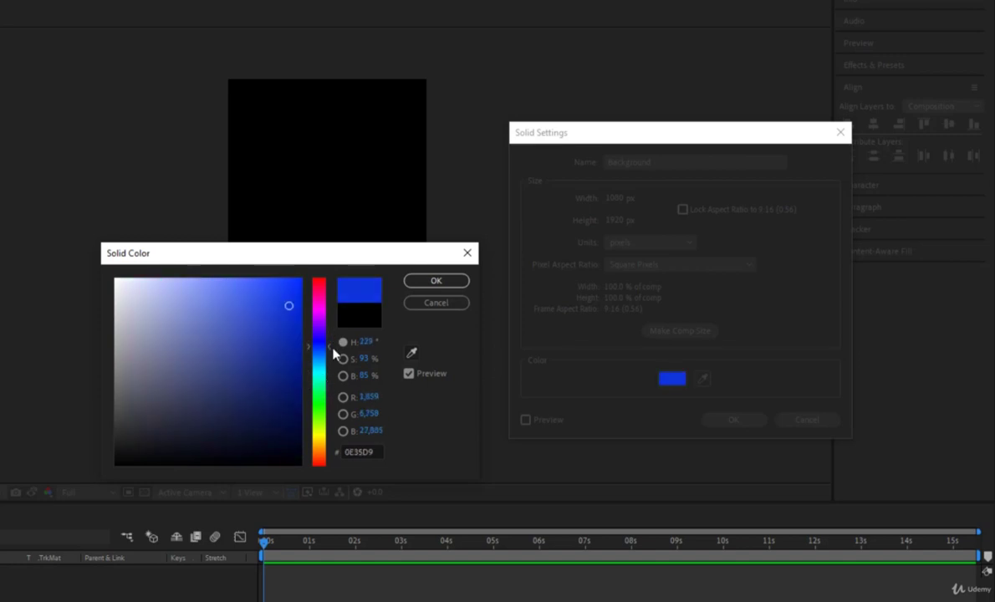
pyautogui.click(319, 312)
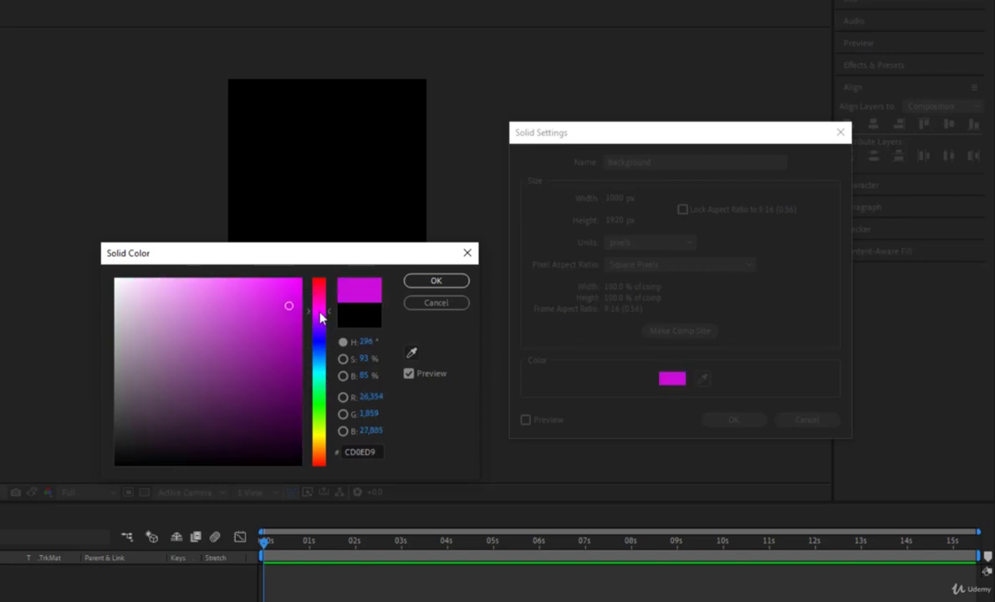
pyautogui.click(435, 281)
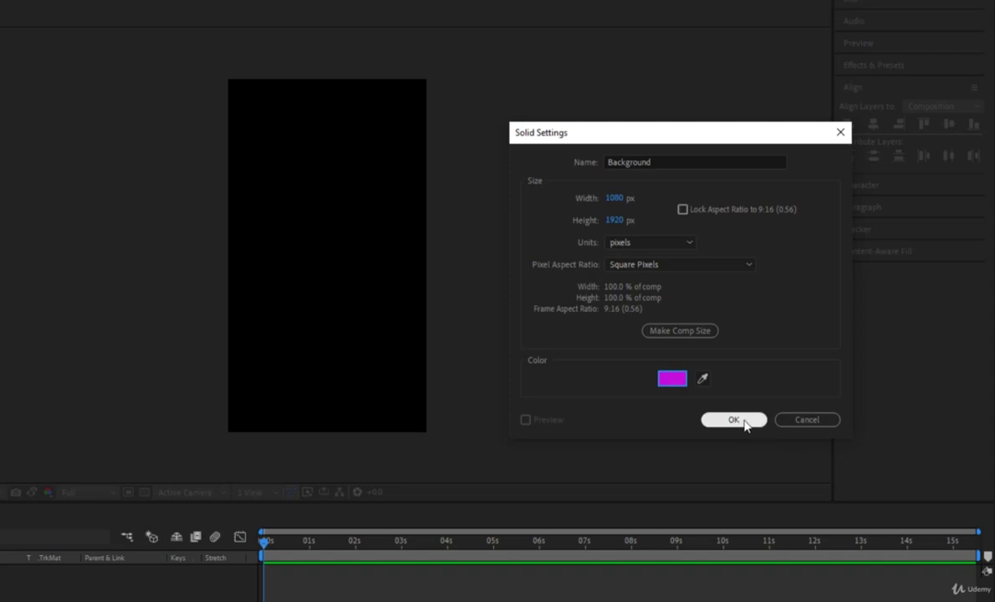
pyautogui.click(740, 419)
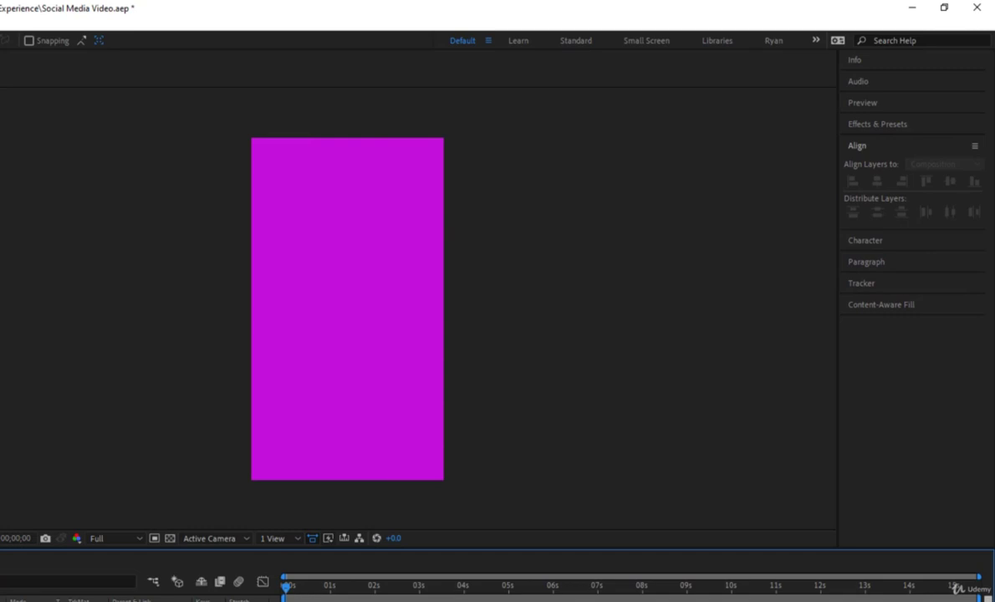
# Step: Search the effects for "gradien" and apply Gradient Ramp to the Background layer
pyautogui.click(874, 124)
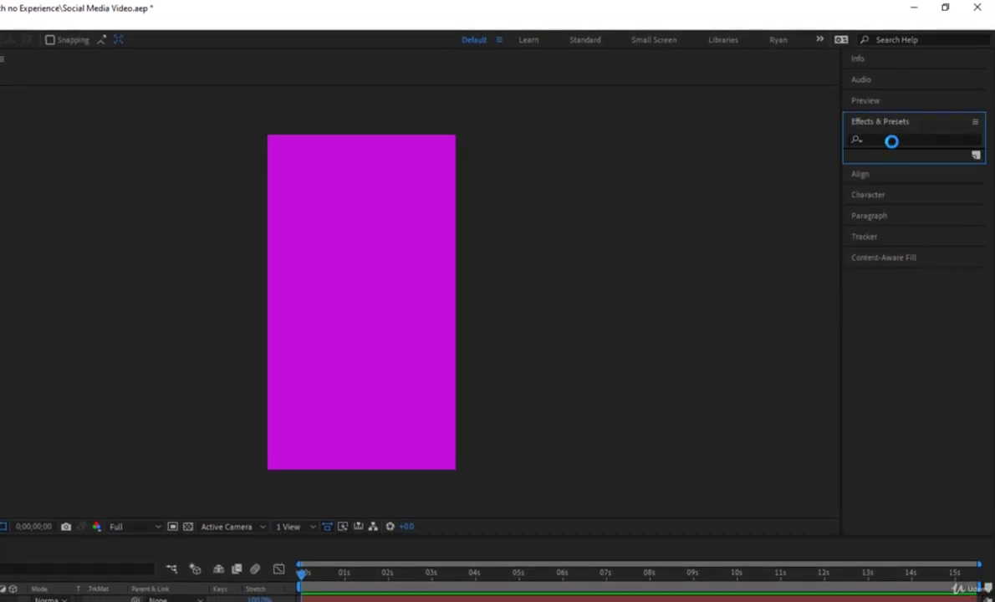
pyautogui.click(761, 159)
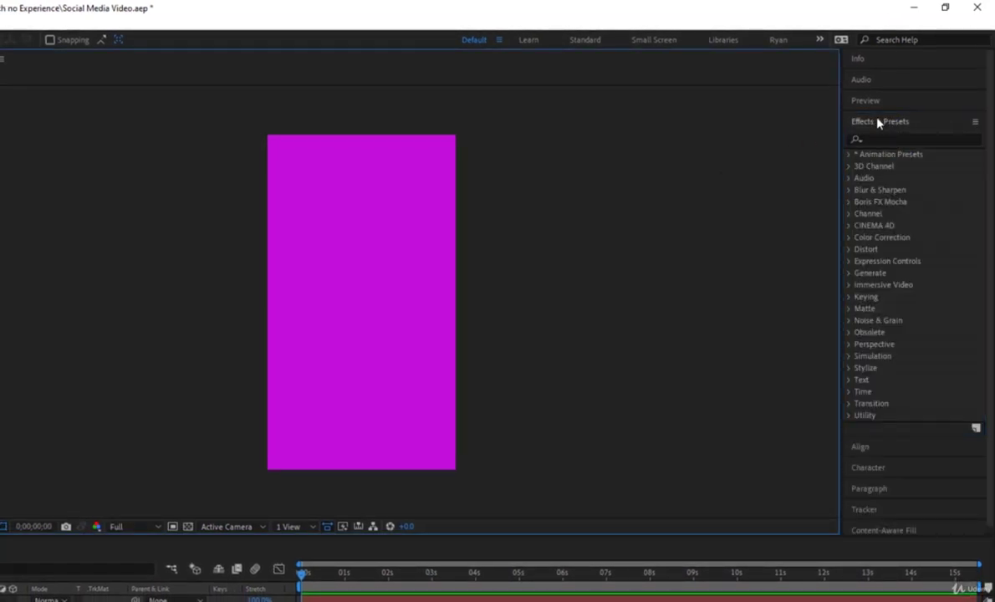
pyautogui.click(883, 141)
pyautogui.write('gradien')
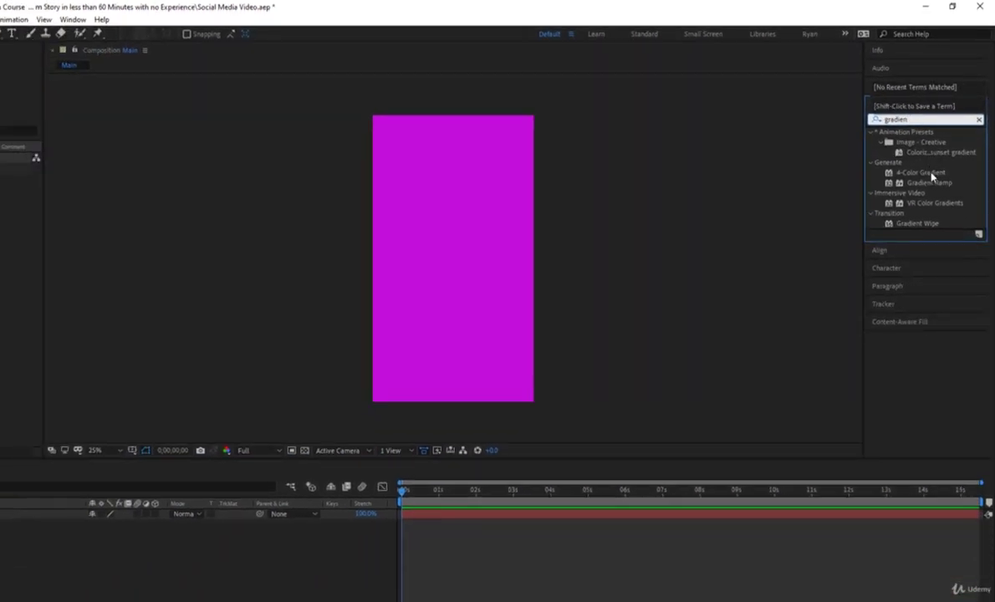
pyautogui.moveTo(939, 162); pyautogui.dragTo(104, 455)
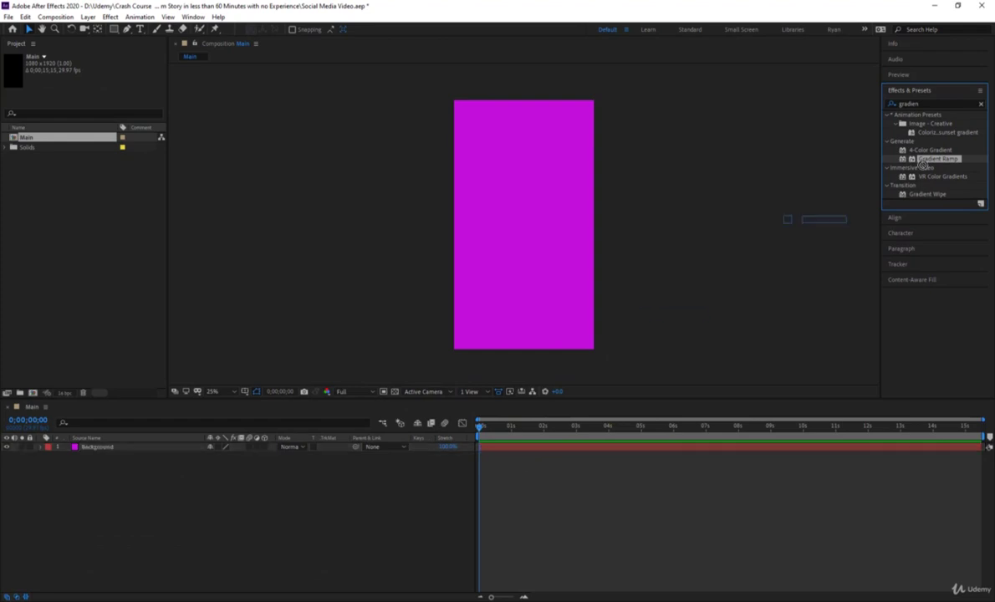
pyautogui.click(105, 447)
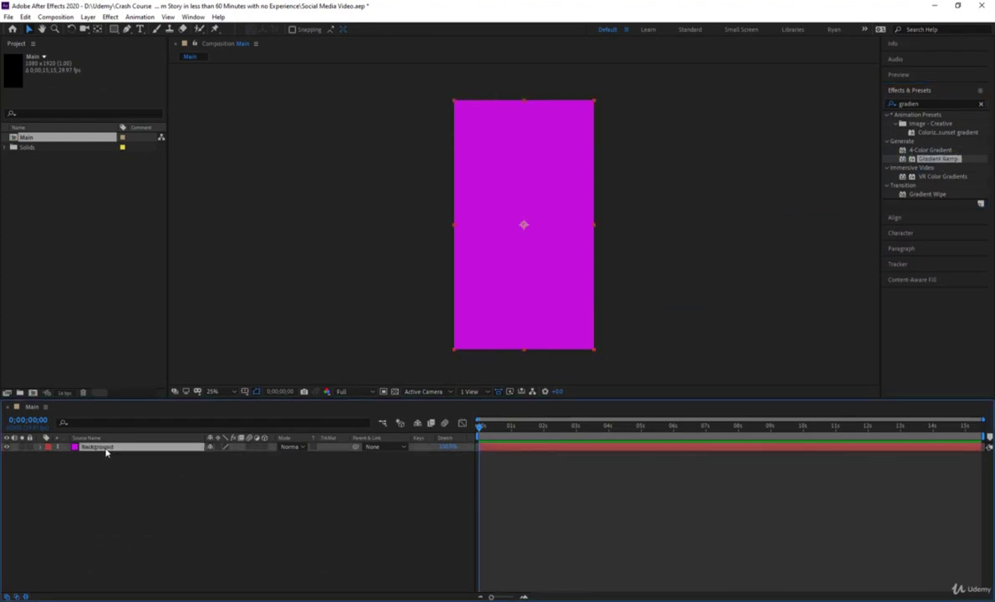
pyautogui.doubleClick(933, 159)
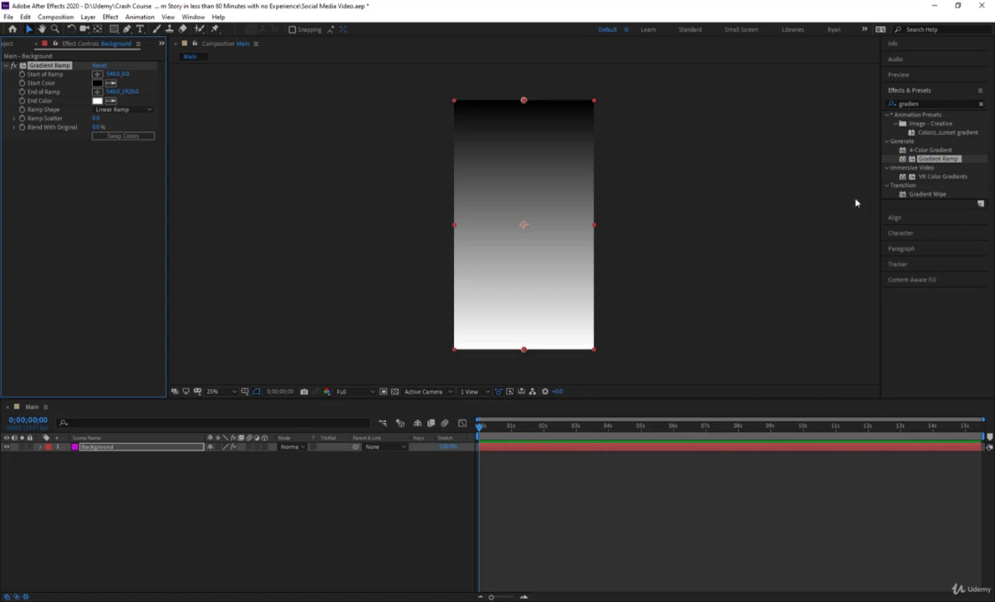
pyautogui.click(591, 511)
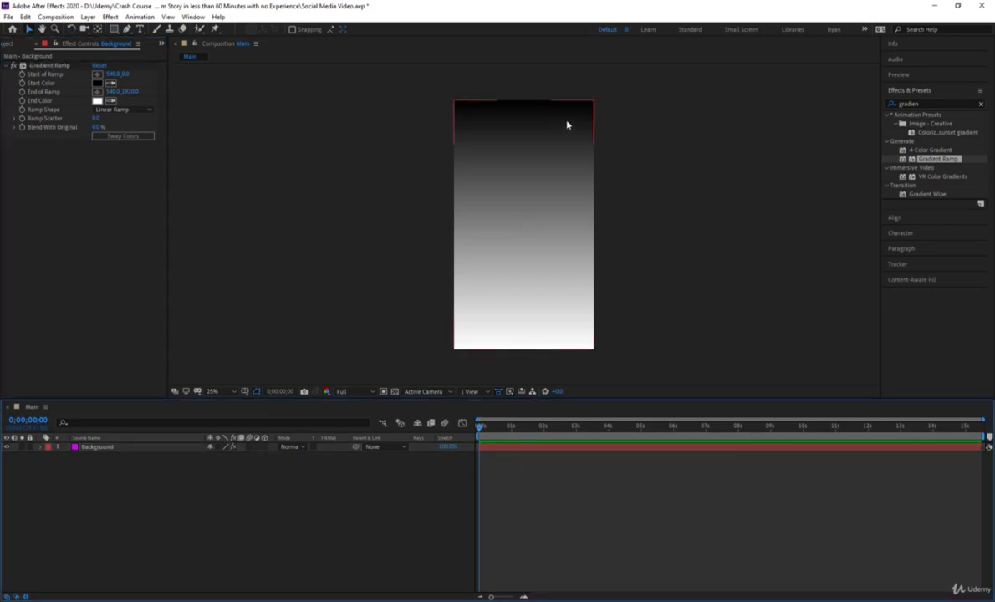
pyautogui.moveTo(511, 219); pyautogui.dragTo(515, 224)
pyautogui.hotkey('ctrl', 'z')
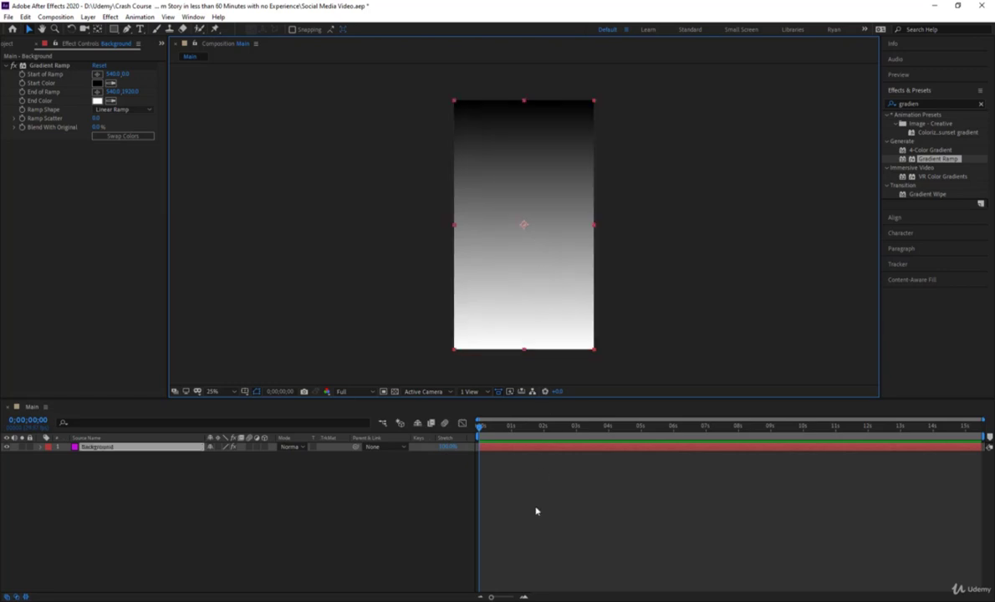
pyautogui.click(535, 511)
# Step: Select the Background layer, look at the project items, and bring back the layer's effect controls
pyautogui.click(144, 450)
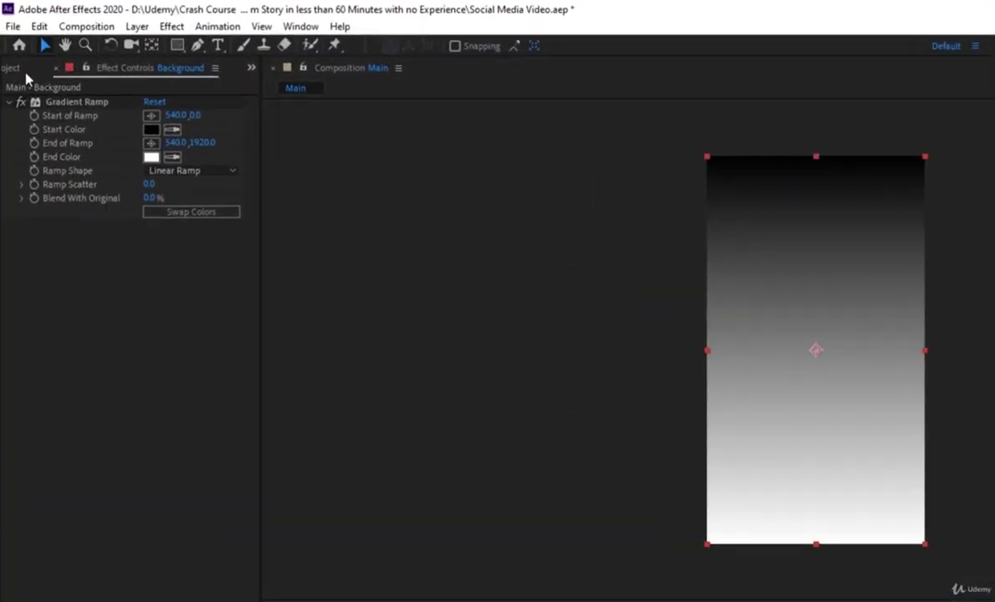
pyautogui.click(251, 67)
pyautogui.click(276, 86)
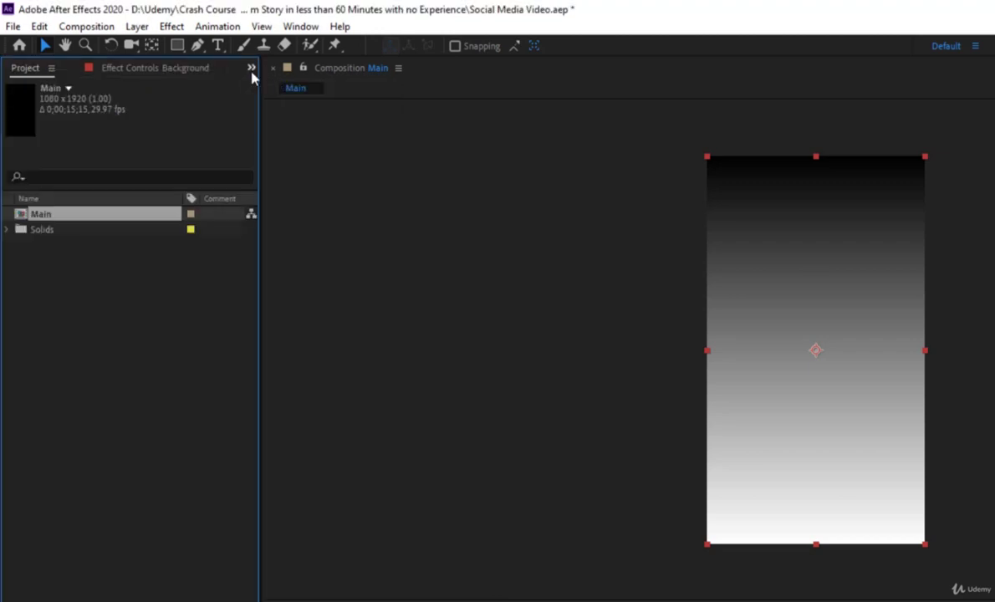
pyautogui.click(199, 68)
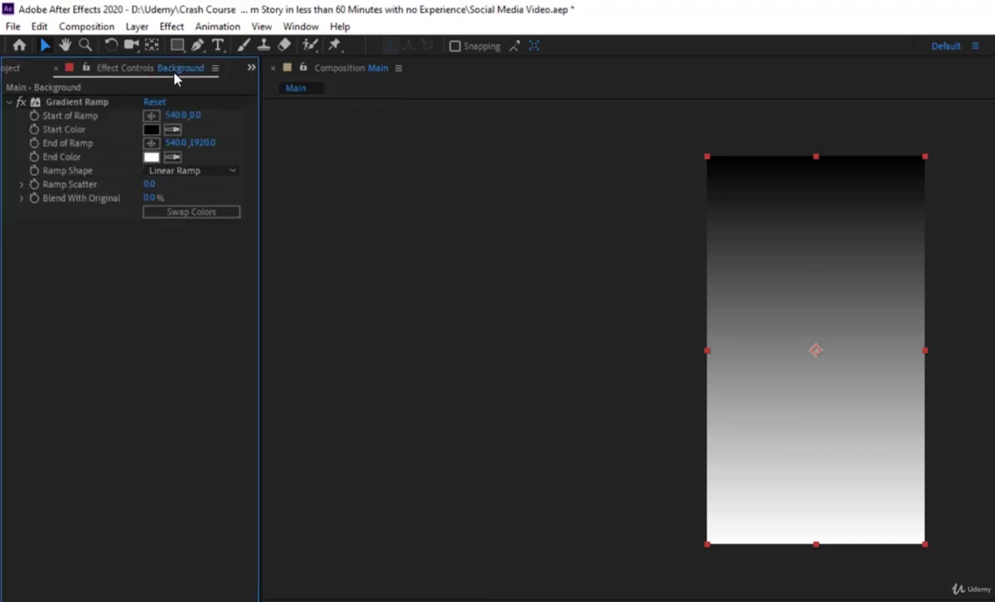
# Step: Set the Gradient Ramp's start color to the pinkish magenta DF38E1
pyautogui.click(151, 128)
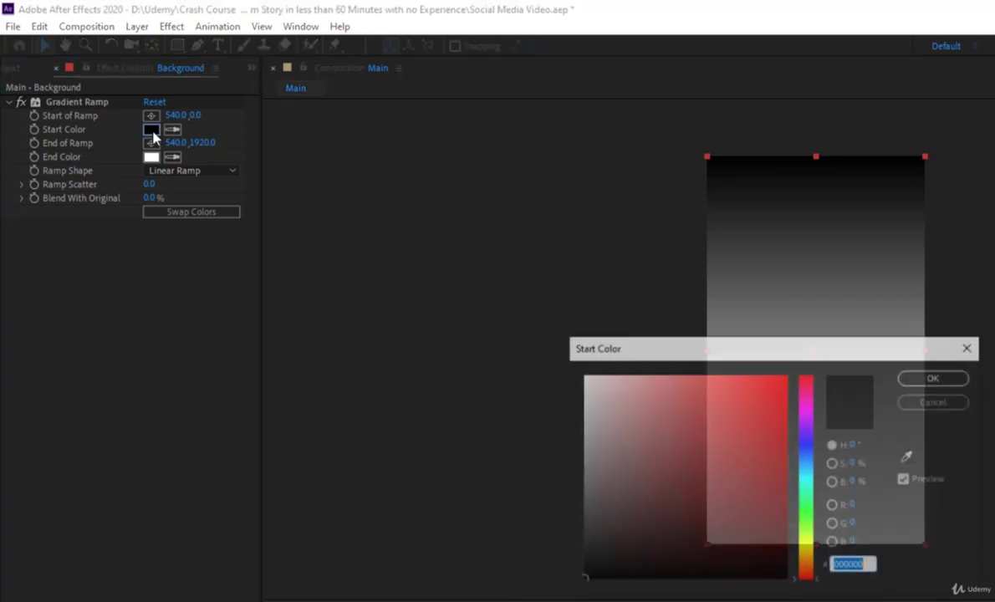
pyautogui.click(806, 410)
pyautogui.moveTo(762, 402); pyautogui.dragTo(735, 399)
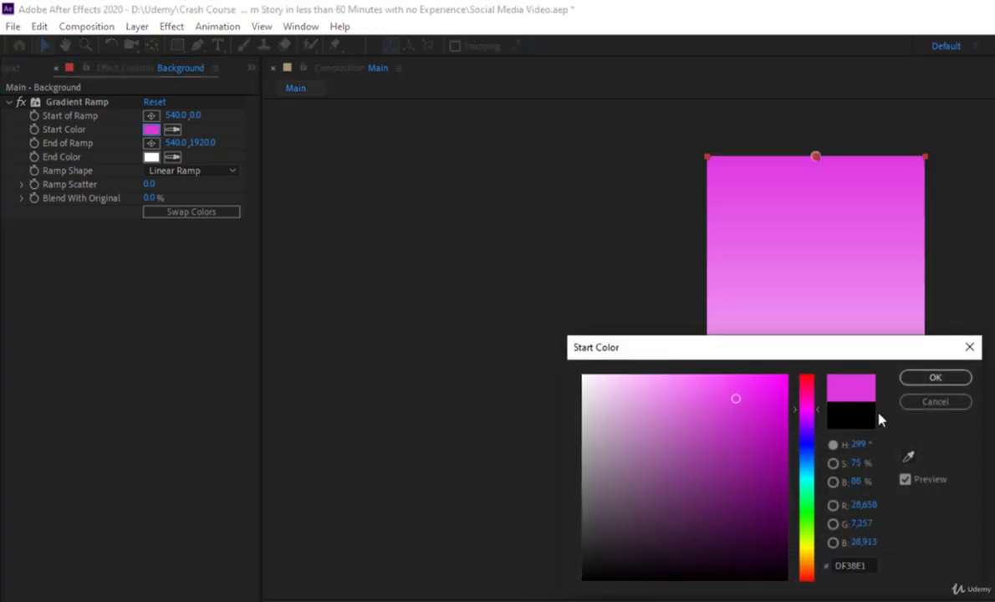
pyautogui.click(935, 377)
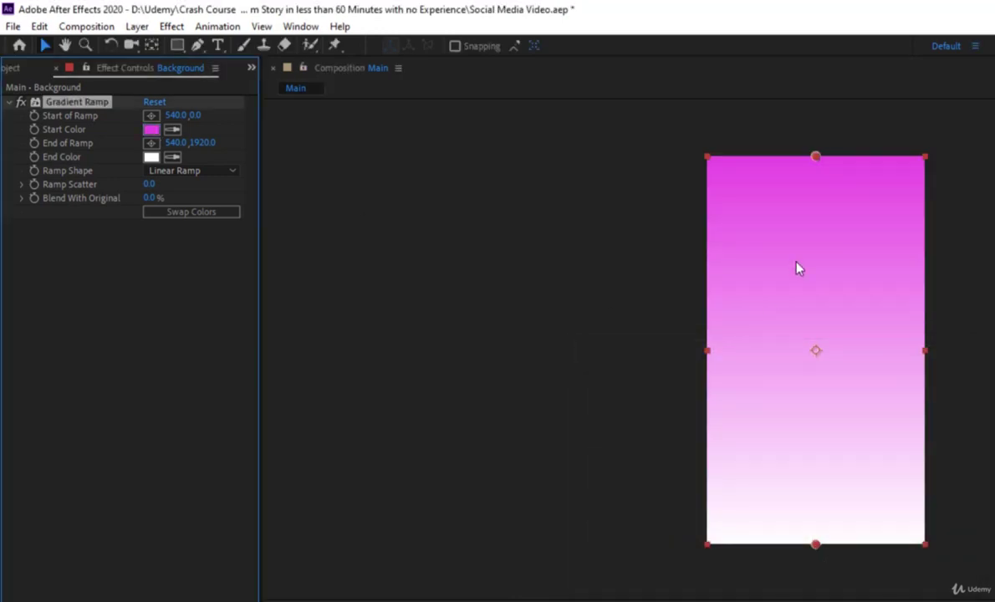
# Step: Set the Gradient Ramp's end color to a dark purple and deselect the layer
pyautogui.click(151, 156)
pyautogui.click(807, 416)
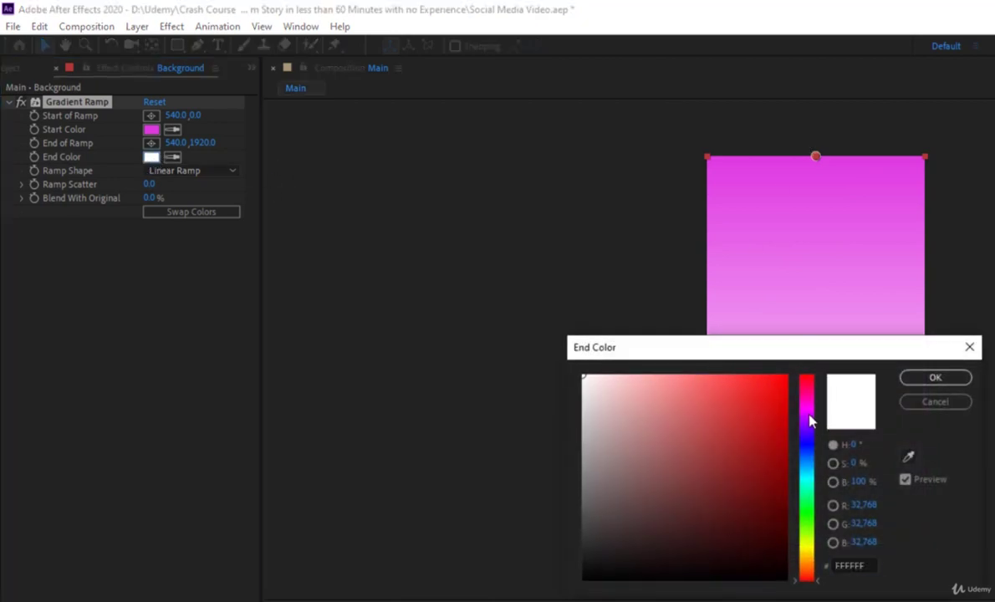
pyautogui.click(764, 437)
pyautogui.click(910, 378)
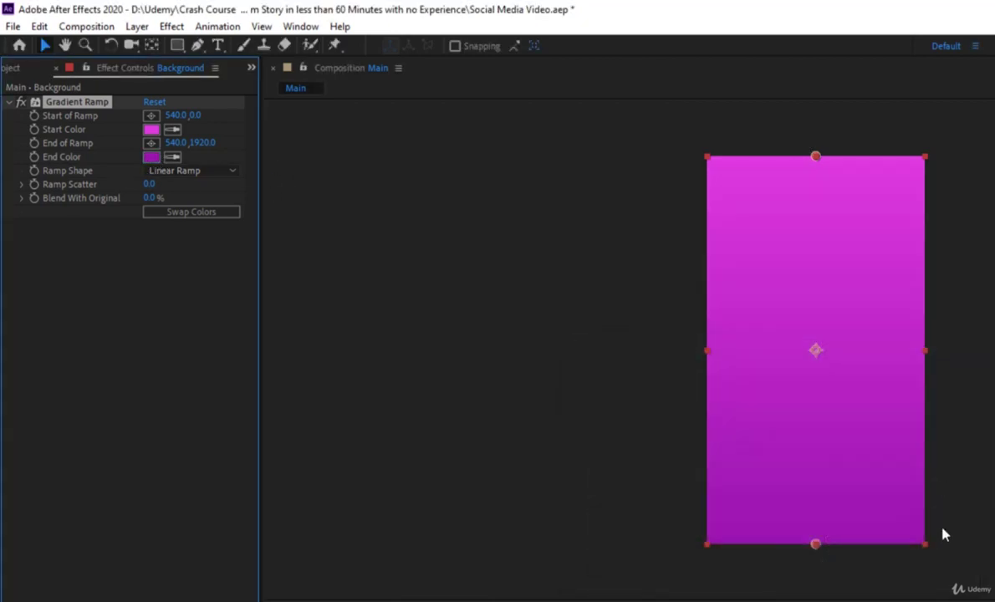
pyautogui.click(941, 532)
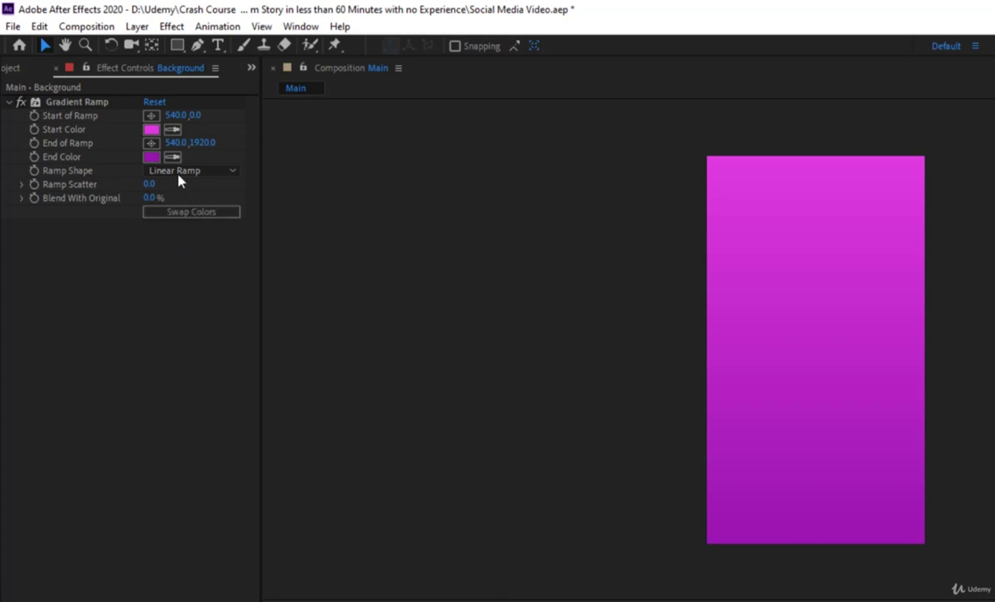
# Step: Try moving the Gradient Ramp's start point to about 284, 1056 and undo the repositioning
pyautogui.click(151, 117)
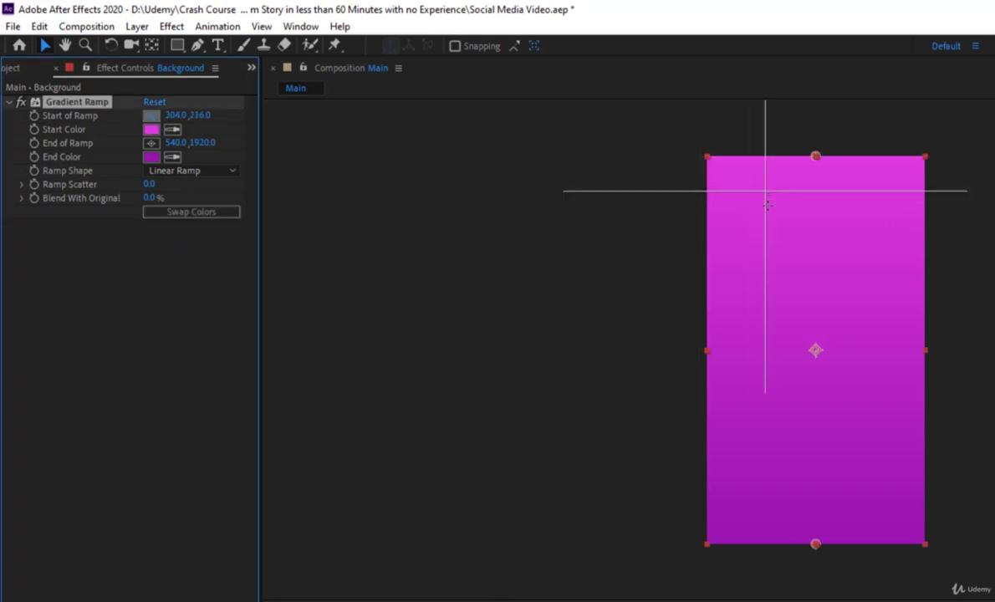
pyautogui.click(741, 241)
pyautogui.moveTo(740, 240); pyautogui.dragTo(765, 368)
pyautogui.click(827, 600)
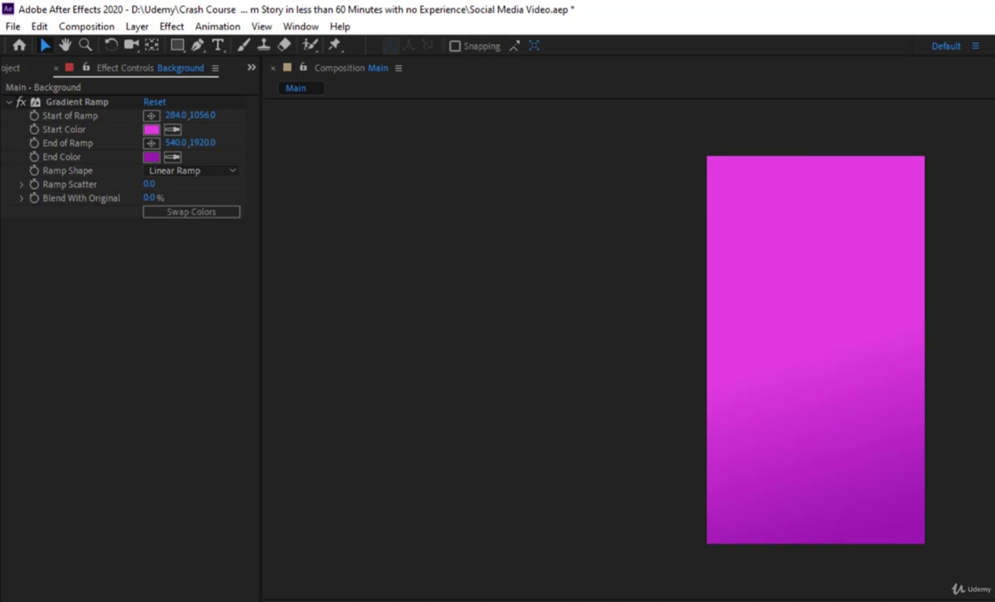
pyautogui.hotkey('ctrl', 'z')
pyautogui.hotkey('ctrl', 'z')
pyautogui.click(975, 301)
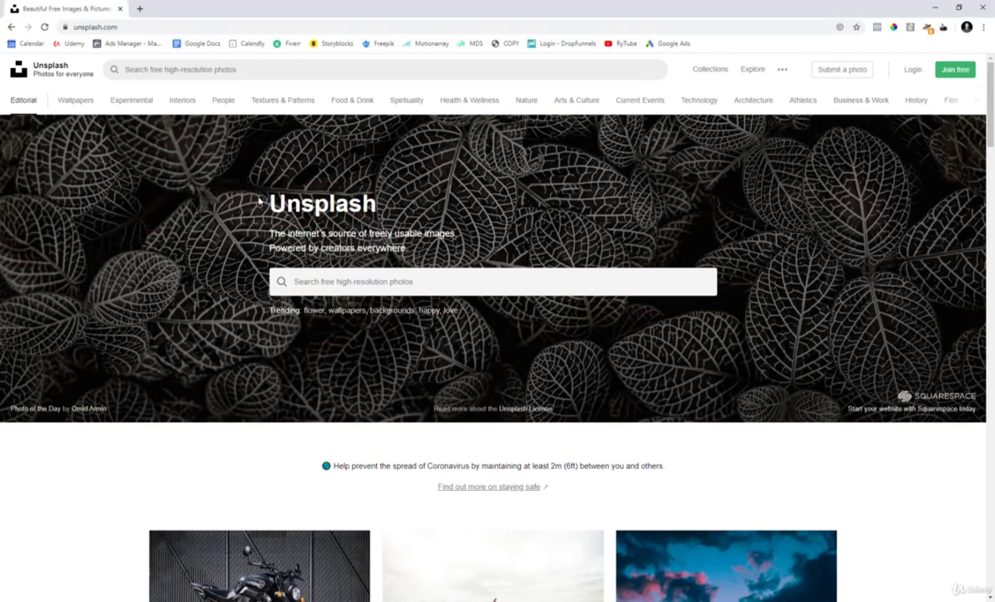
# Step: Switch to the Unsplash website, search for "beach" photos and browse the results
pyautogui.scroll(-2, 325, 215)
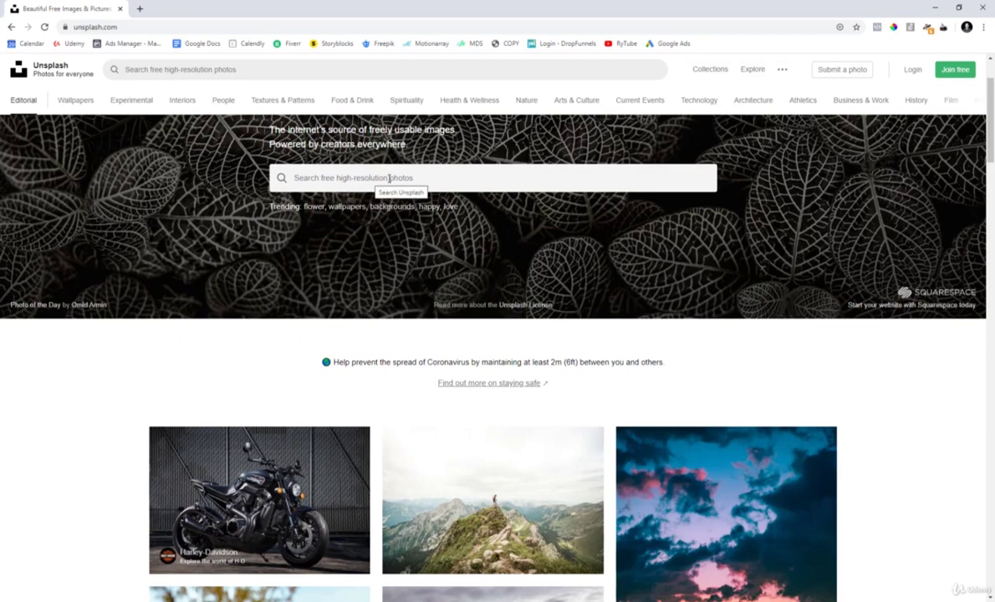
pyautogui.click(389, 178)
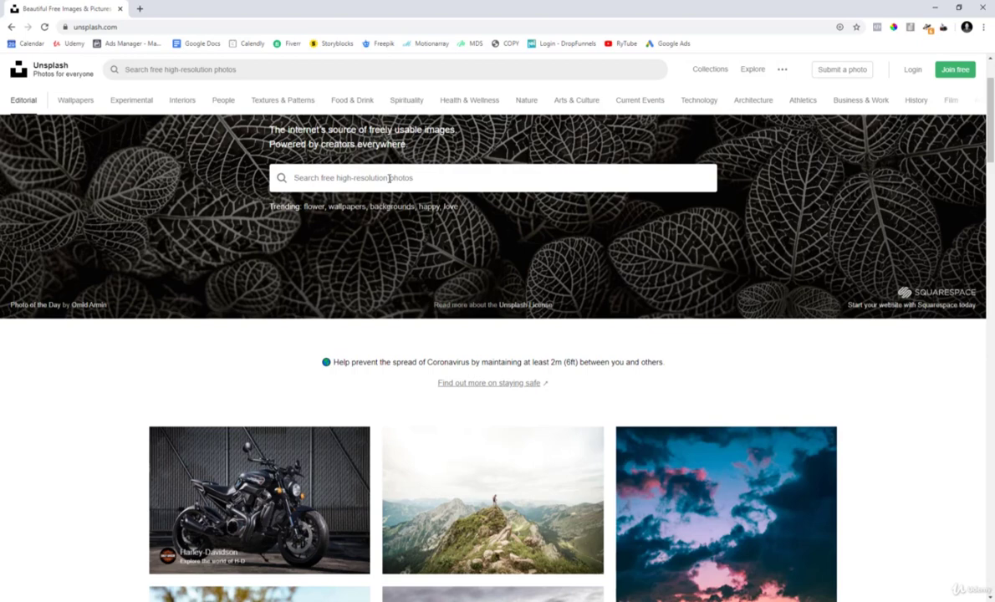
pyautogui.write('beach')
pyautogui.press('Return')
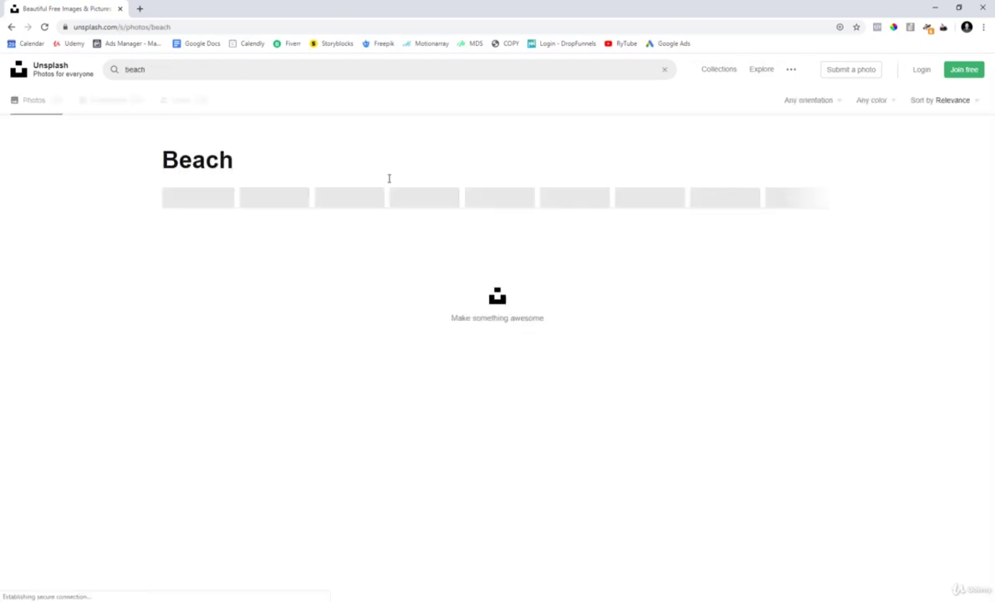
pyautogui.scroll(-2, 409, 251)
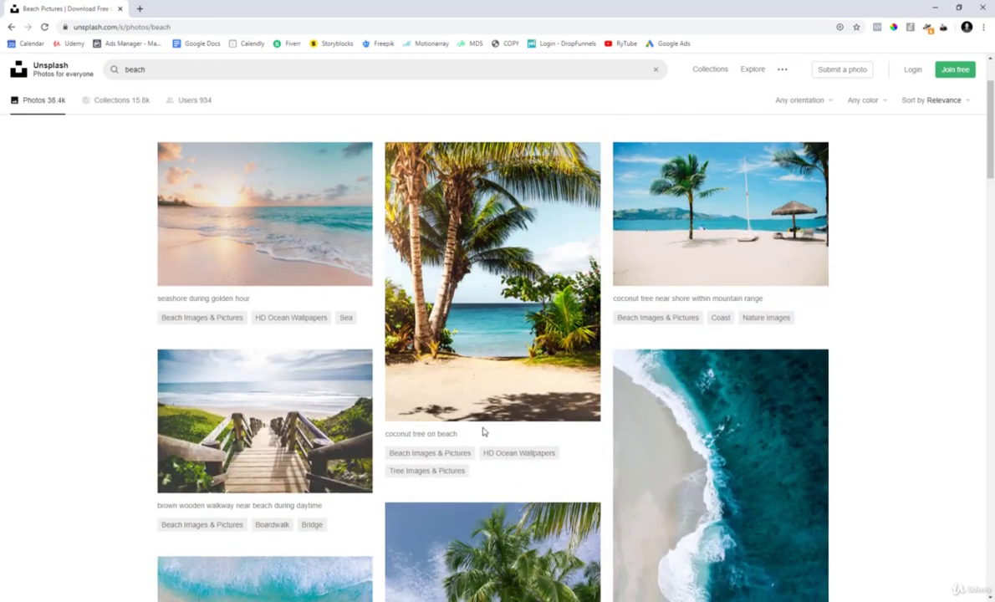
pyautogui.scroll(-3, 419, 418)
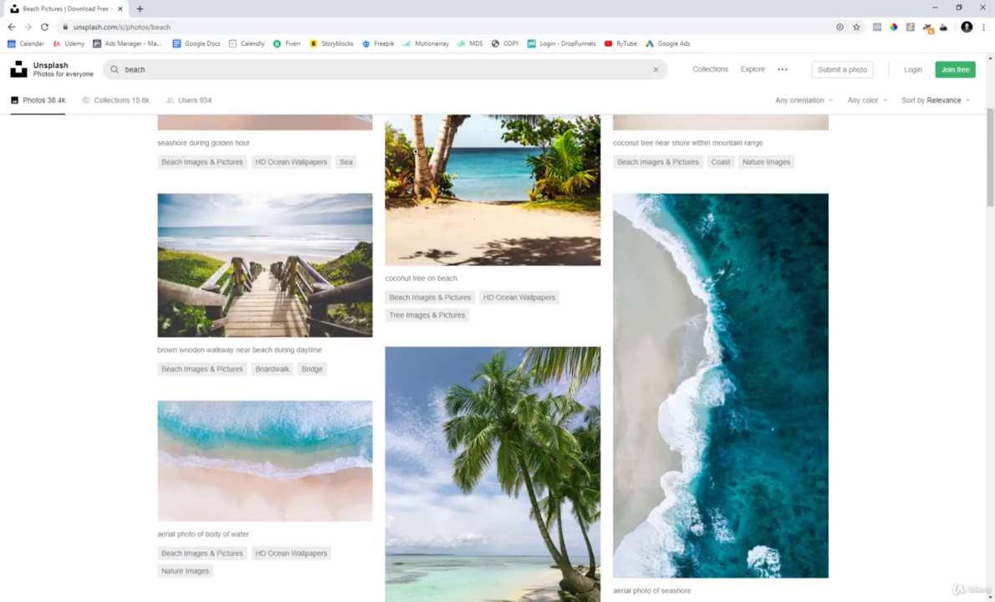
pyautogui.scroll(-3, 513, 415)
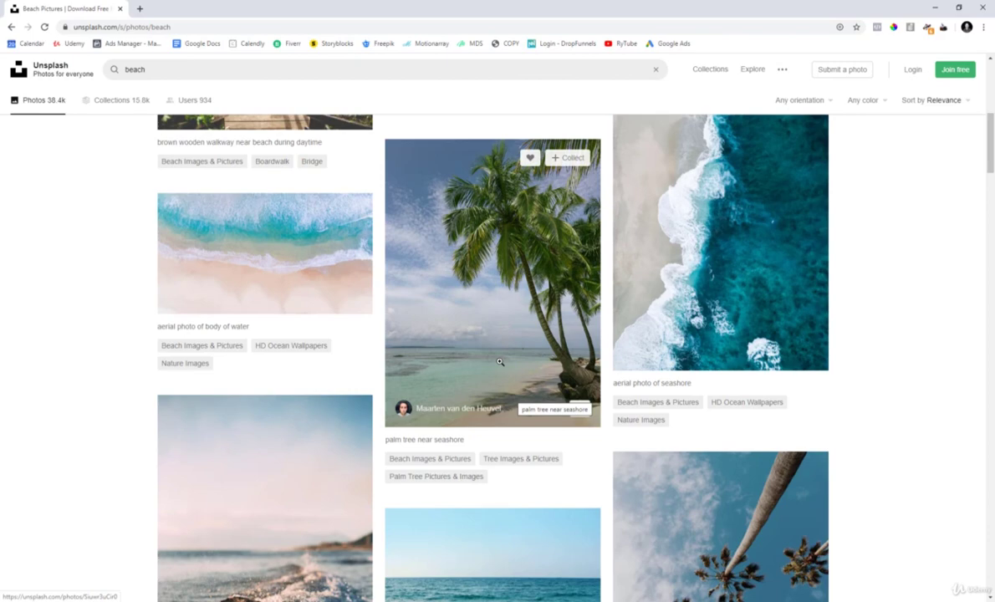
# Step: Browse the beach results, open the vertical "coconut tree on beach" photo with palms framing the sea and download it for free
pyautogui.scroll(-1, 500, 361)
pyautogui.scroll(1, 683, 255)
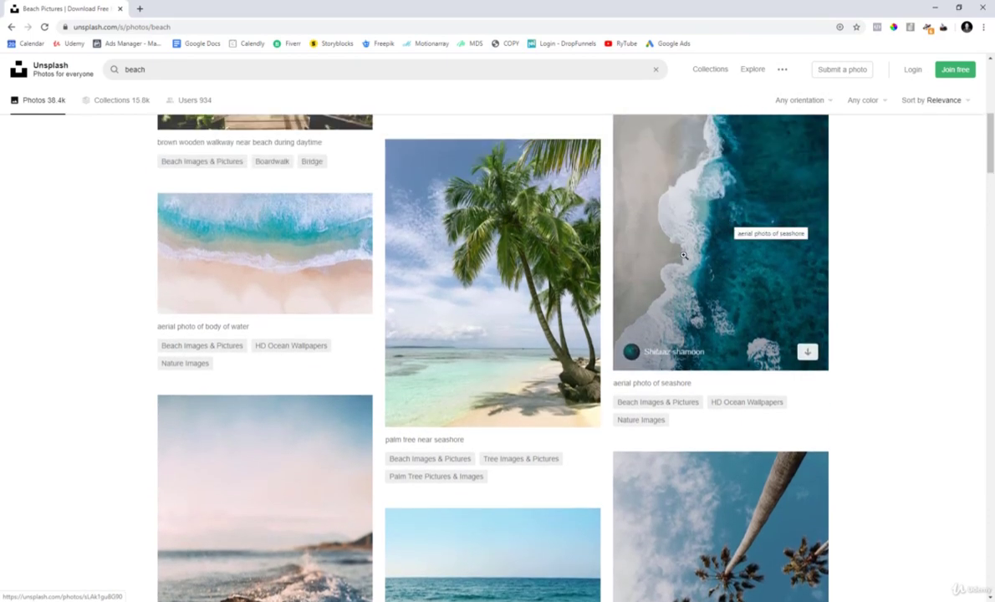
pyautogui.scroll(1, 684, 255)
pyautogui.scroll(-2, 649, 251)
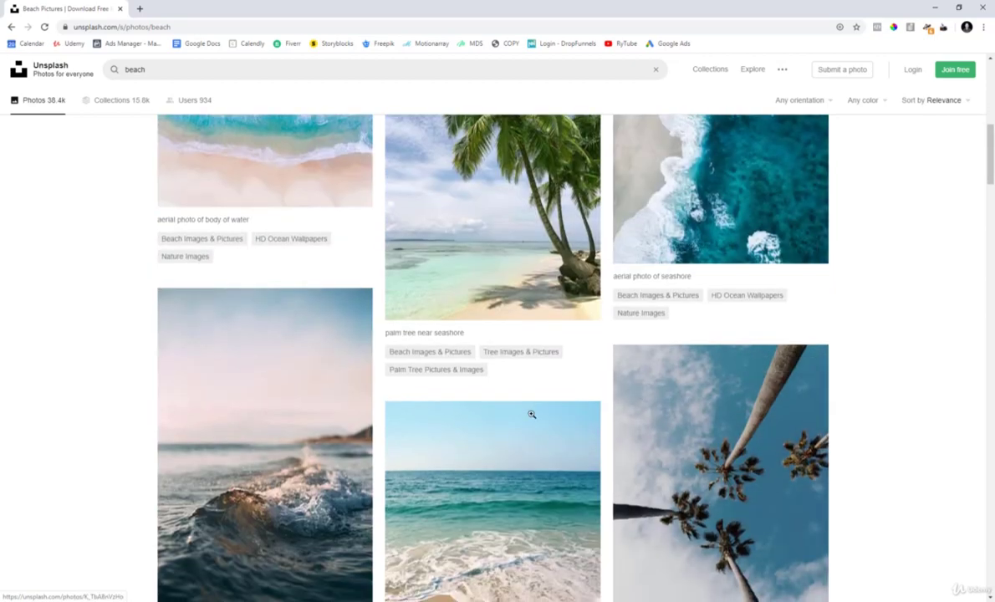
pyautogui.scroll(-8, 531, 414)
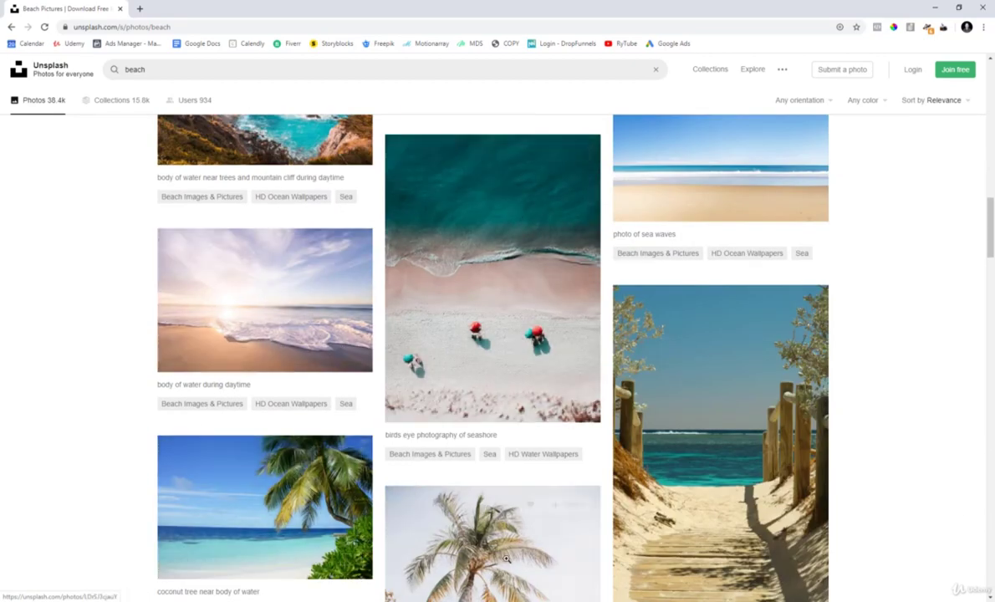
pyautogui.scroll(12, 505, 559)
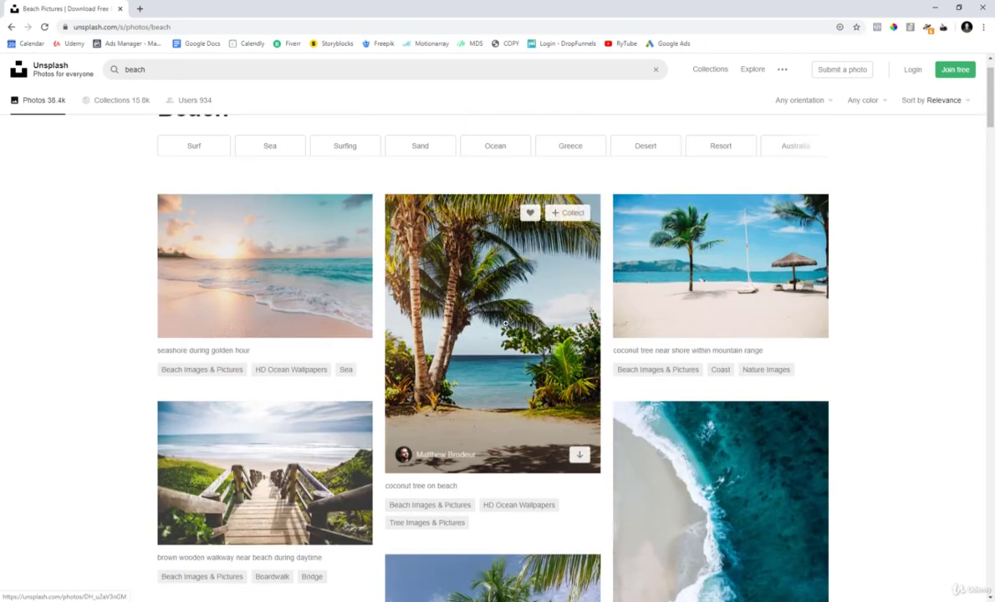
pyautogui.click(448, 291)
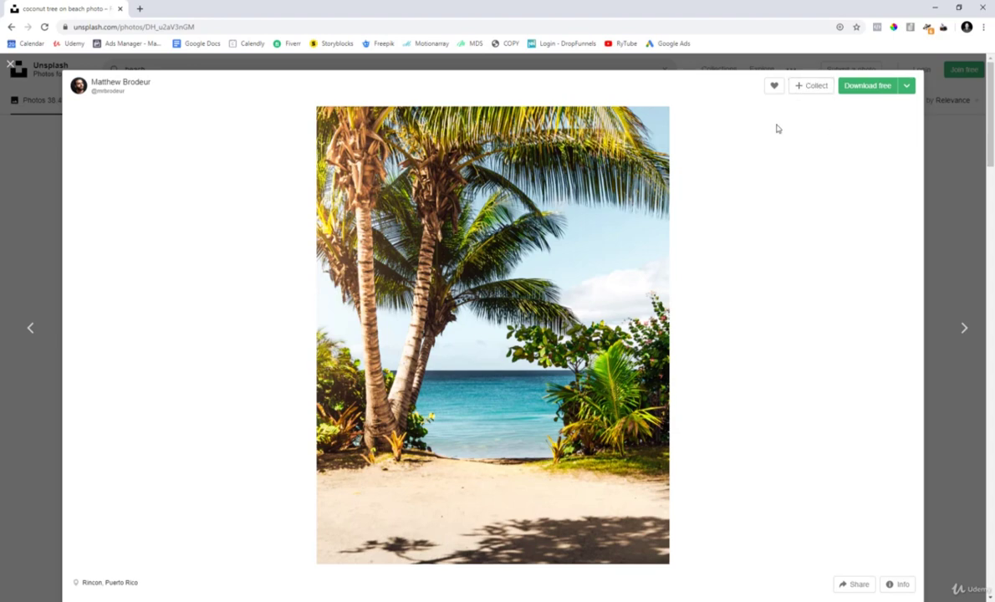
pyautogui.click(861, 87)
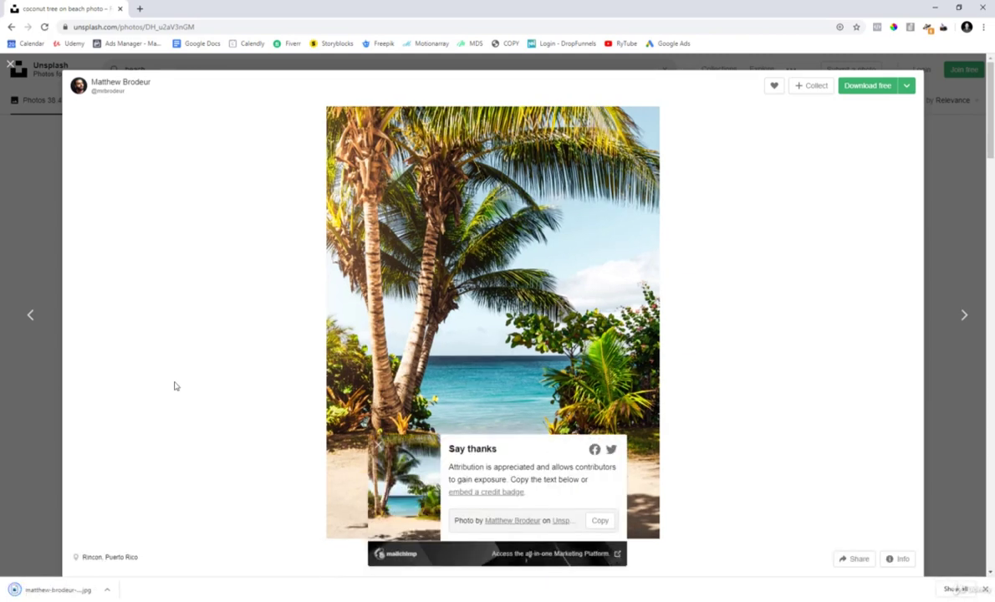
# Step: Close the photo view, search Unsplash for "gym" photos and browse the results
pyautogui.click(953, 113)
pyautogui.click(282, 65)
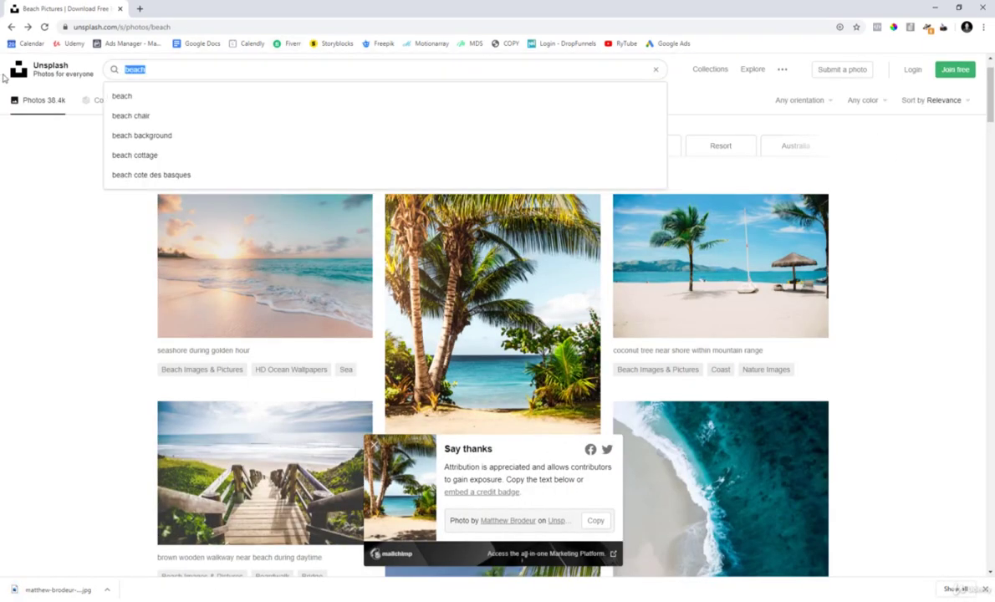
pyautogui.write('gym')
pyautogui.press('Return')
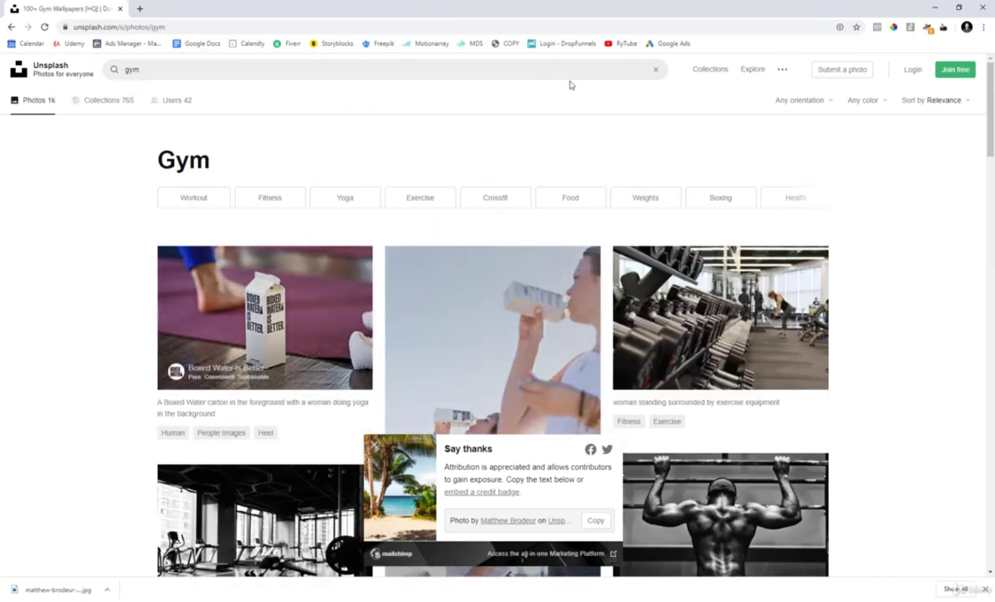
pyautogui.scroll(-5, 683, 179)
pyautogui.scroll(2, 683, 179)
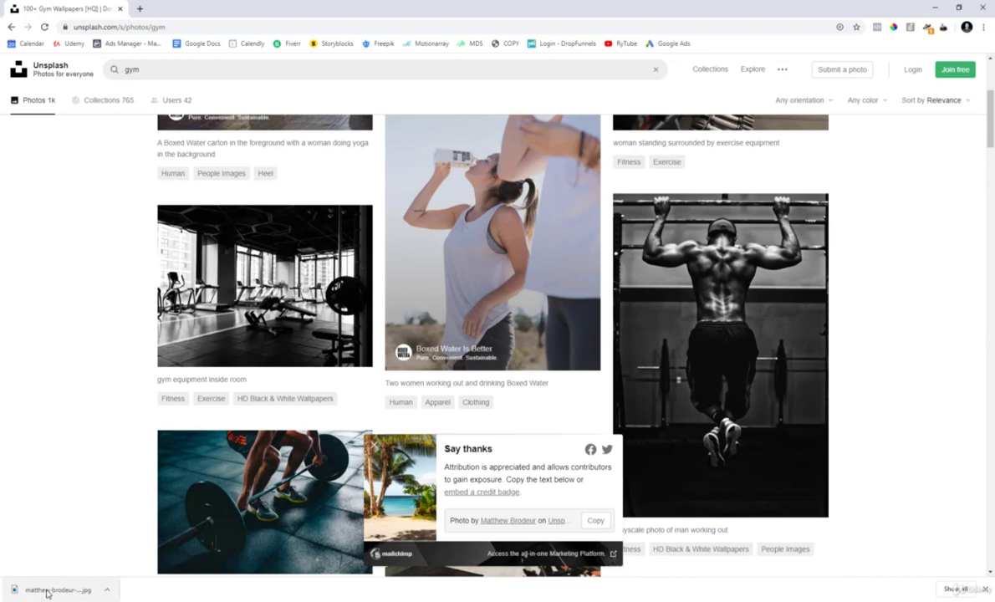
# Step: Bring the downloaded palm beach photo into the Main composition in After Effects and delete the Background layer
pyautogui.moveTo(46, 588); pyautogui.dragTo(318, 538)
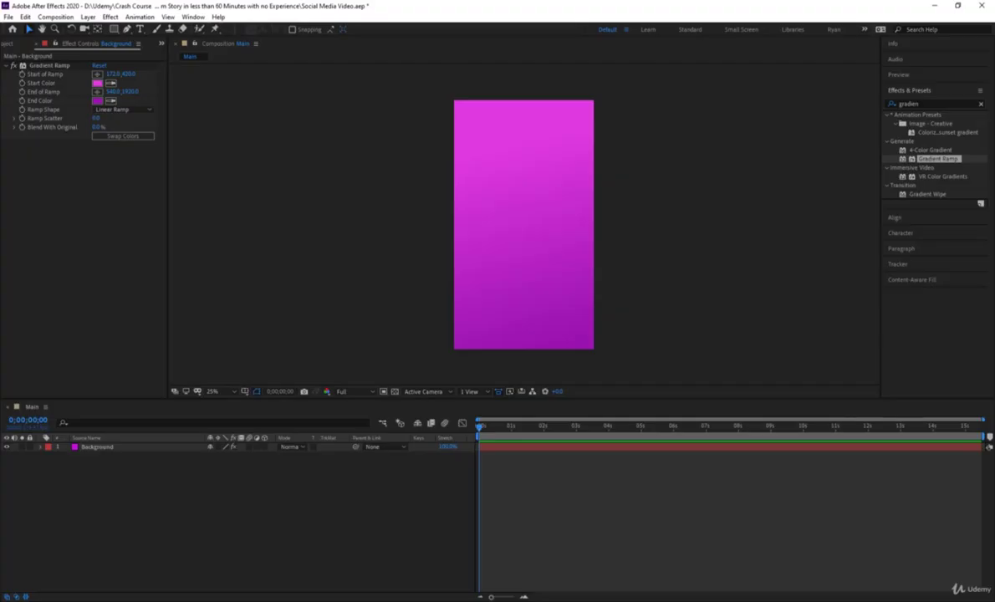
pyautogui.moveTo(318, 537); pyautogui.dragTo(551, 487)
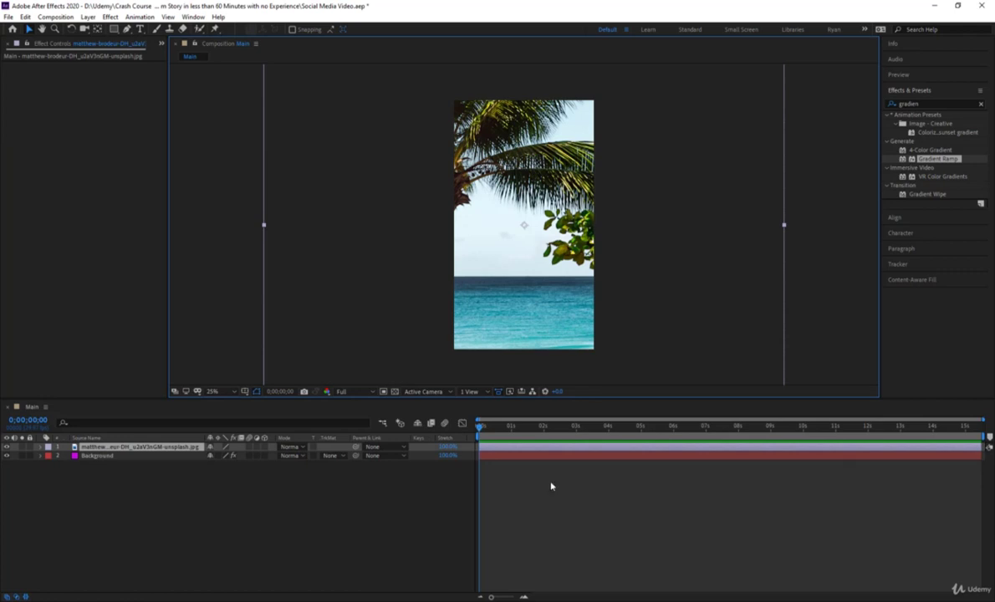
pyautogui.scroll(-5, 497, 241)
pyautogui.scroll(3, 497, 242)
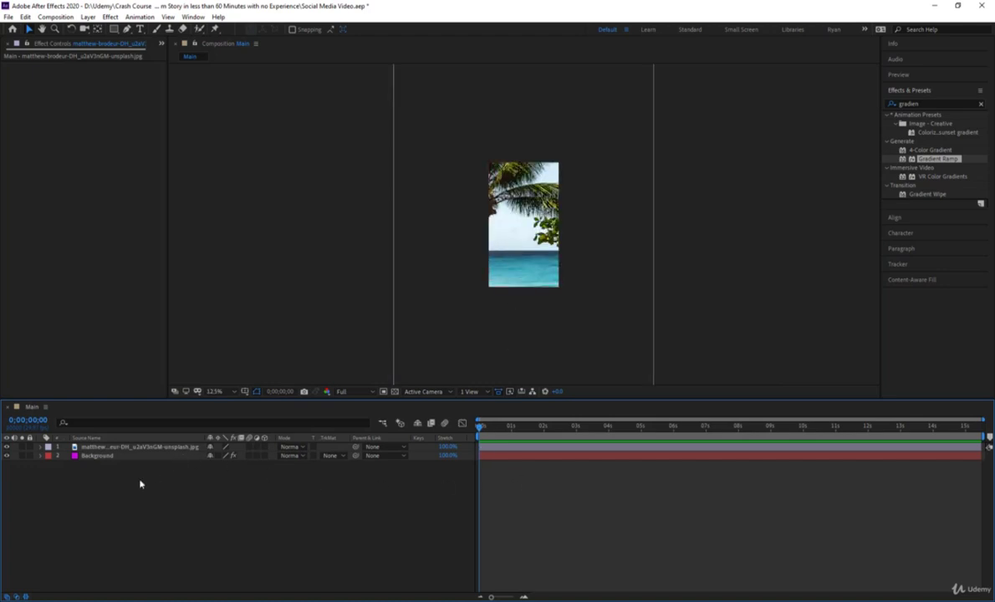
pyautogui.click(112, 456)
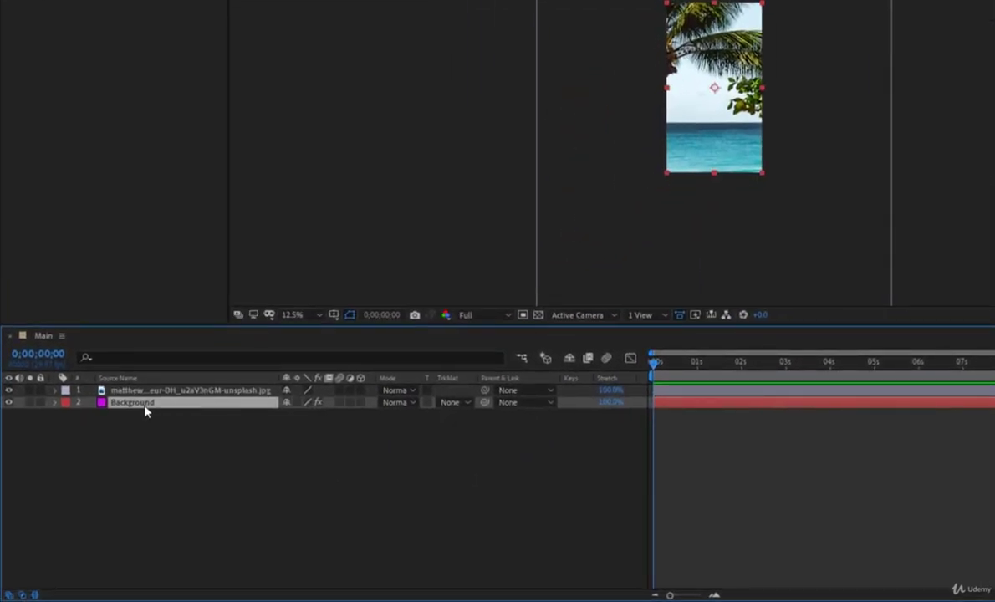
pyautogui.press('Delete')
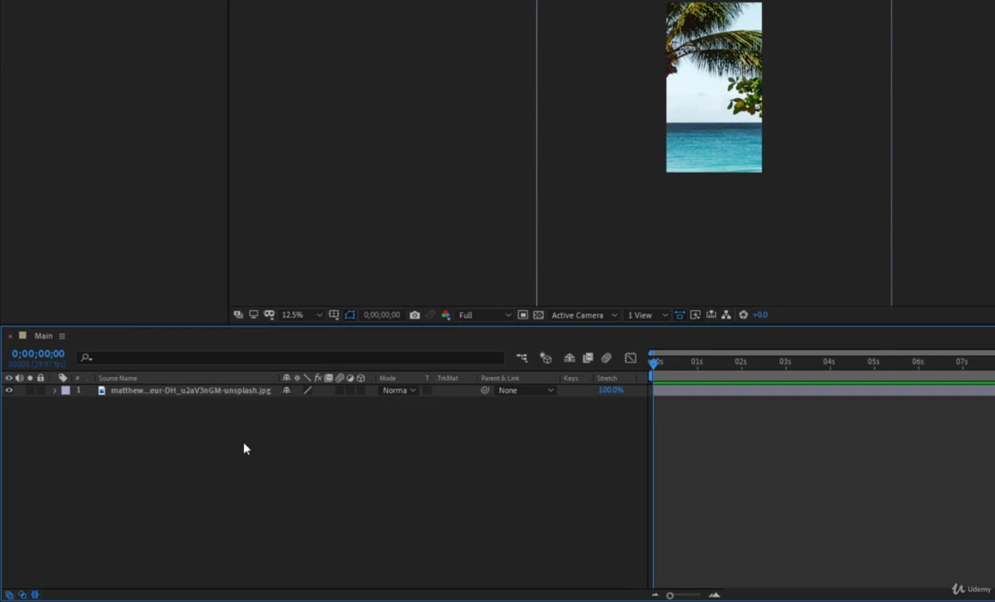
# Step: Reveal the beach photo layer's transform properties, isolate Scale and reduce it proportionally to 49%
pyautogui.click(174, 392)
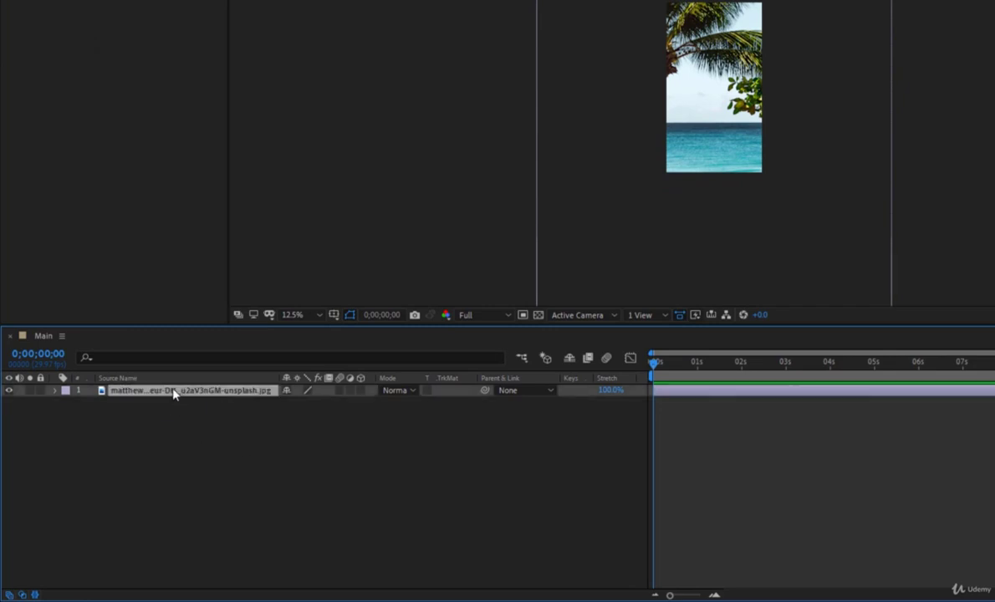
pyautogui.click(55, 391)
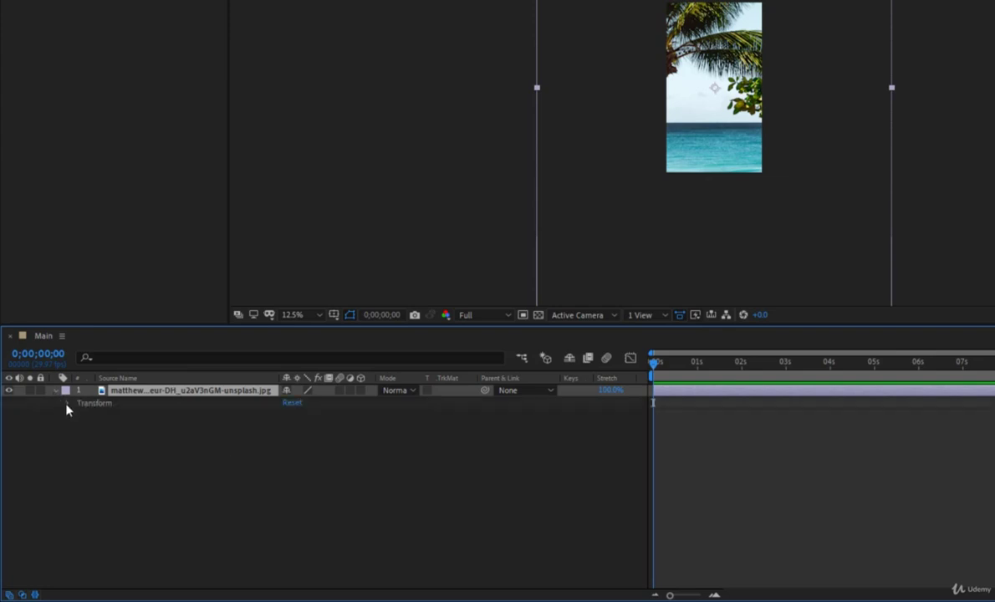
pyautogui.click(67, 404)
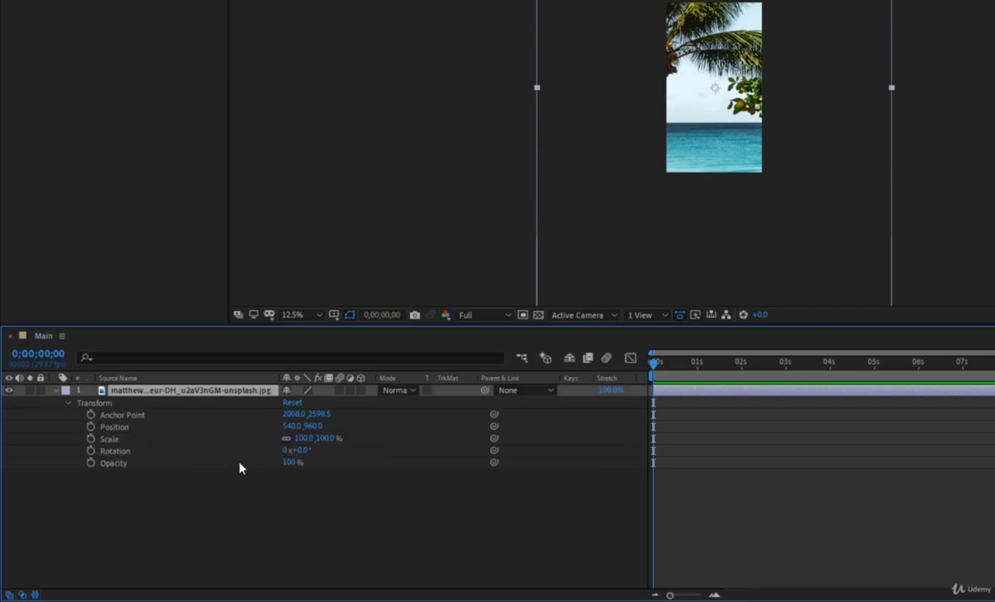
pyautogui.press('s')
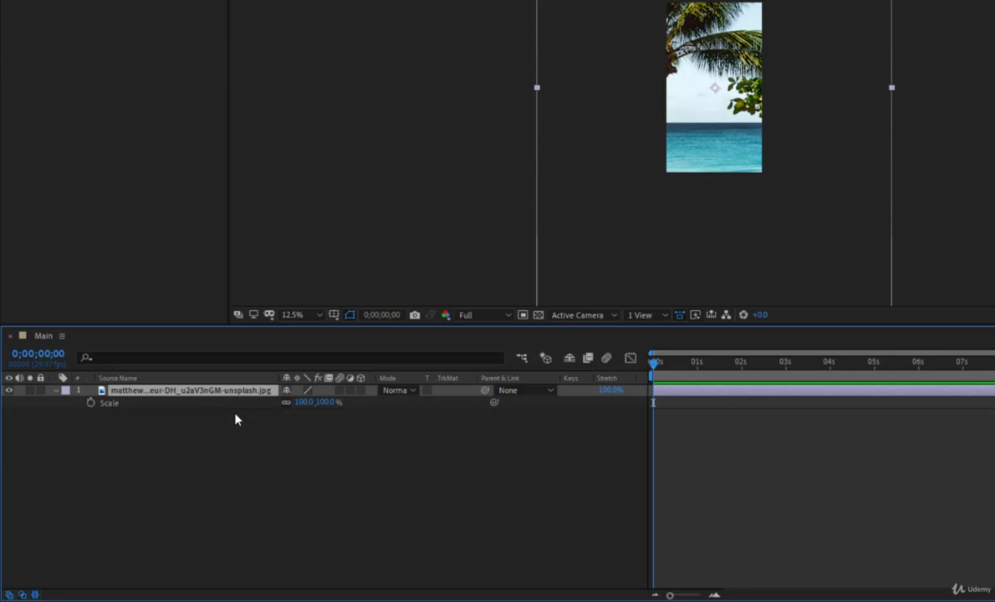
pyautogui.press(',')
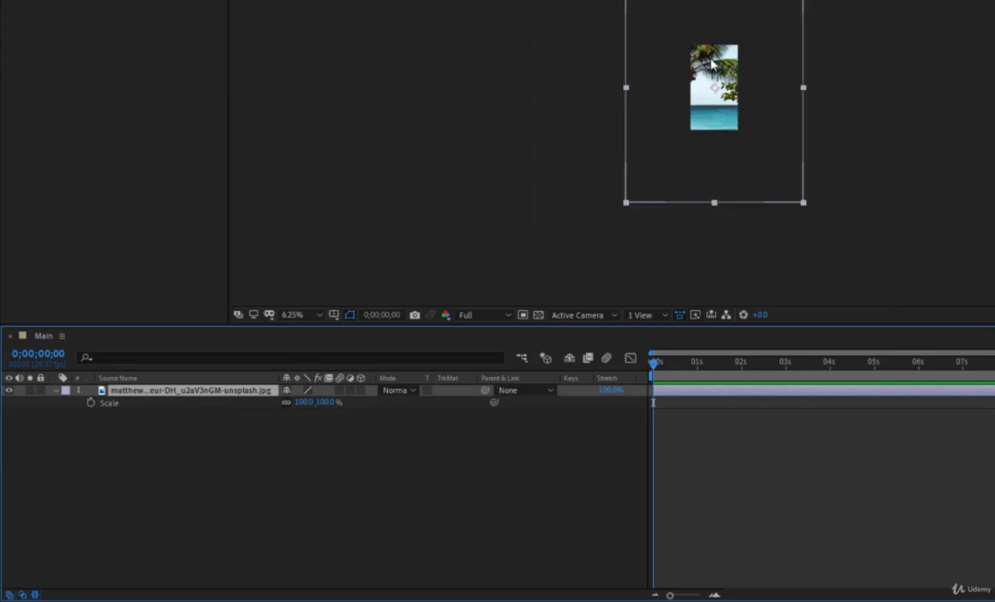
pyautogui.press('.')
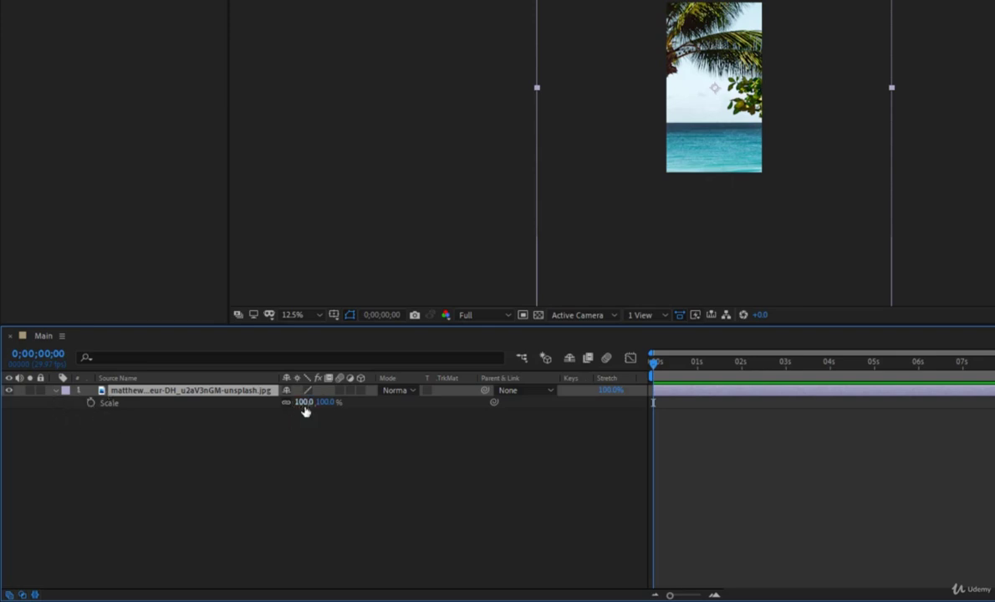
pyautogui.moveTo(305, 402); pyautogui.dragTo(268, 407)
pyautogui.moveTo(268, 514); pyautogui.dragTo(305, 566)
pyautogui.click(292, 558)
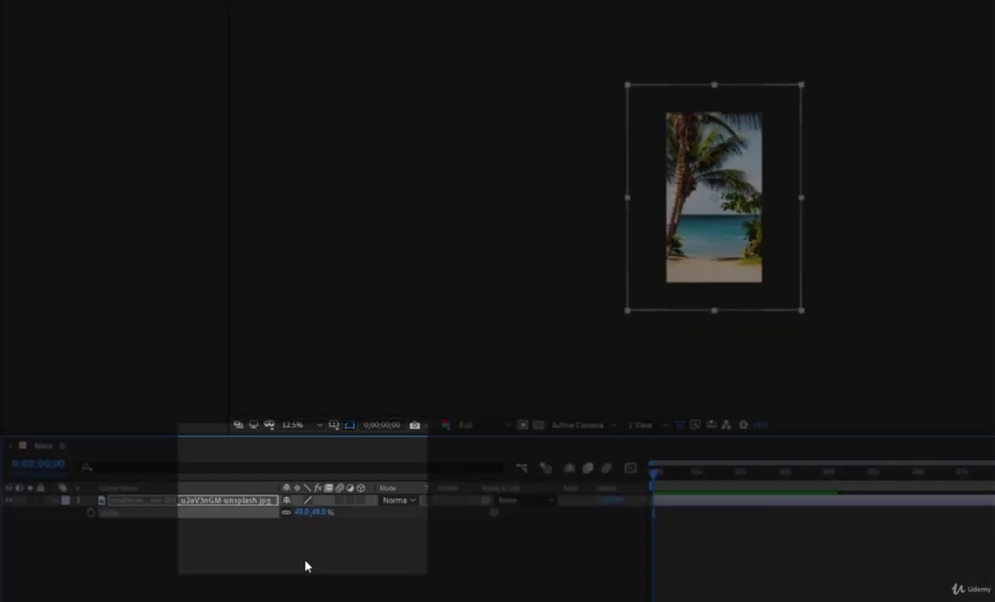
# Step: Try unlinking the photo's scale proportions and narrowing only its width to 22%, and undo the change
pyautogui.click(286, 513)
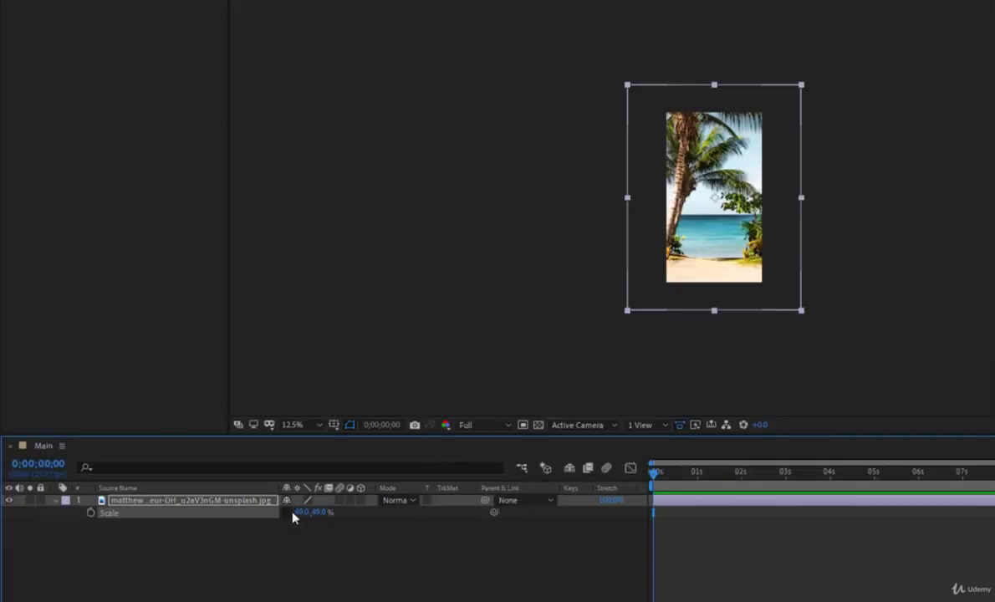
pyautogui.moveTo(301, 512)
pyautogui.mouseDown()
pyautogui.moveTo(332, 512)
pyautogui.moveTo(282, 515)
pyautogui.mouseUp()
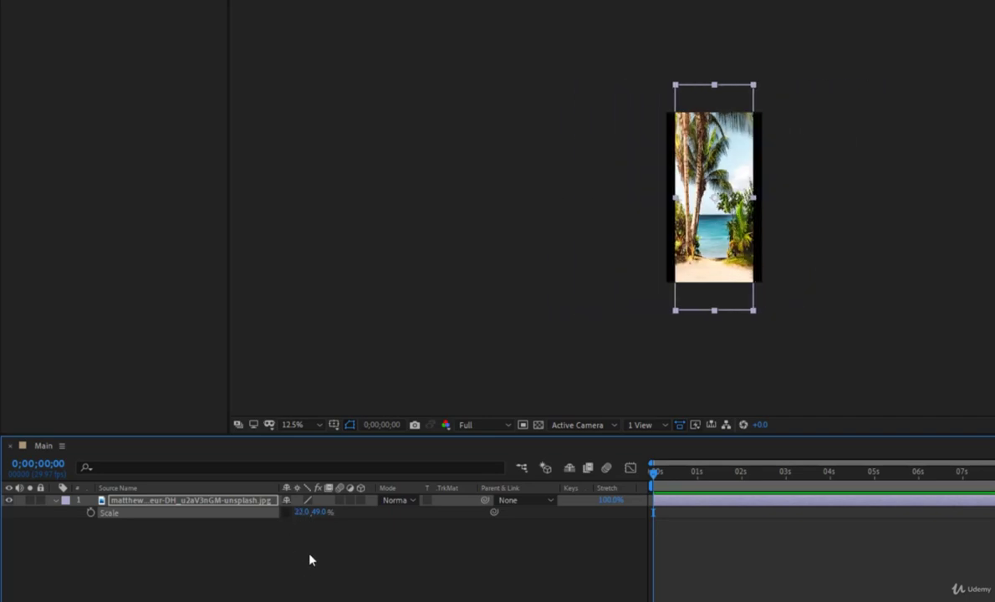
pyautogui.hotkey('ctrl', 'z')
pyautogui.click(284, 519)
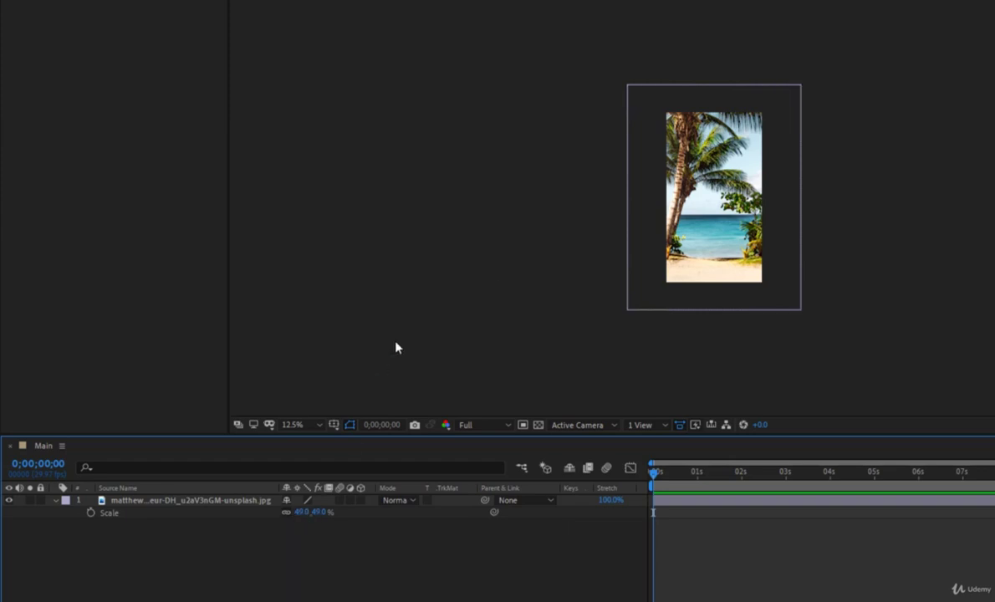
# Step: Reselect the beach photo layer and scale it proportionally down to 42%
pyautogui.click(254, 502)
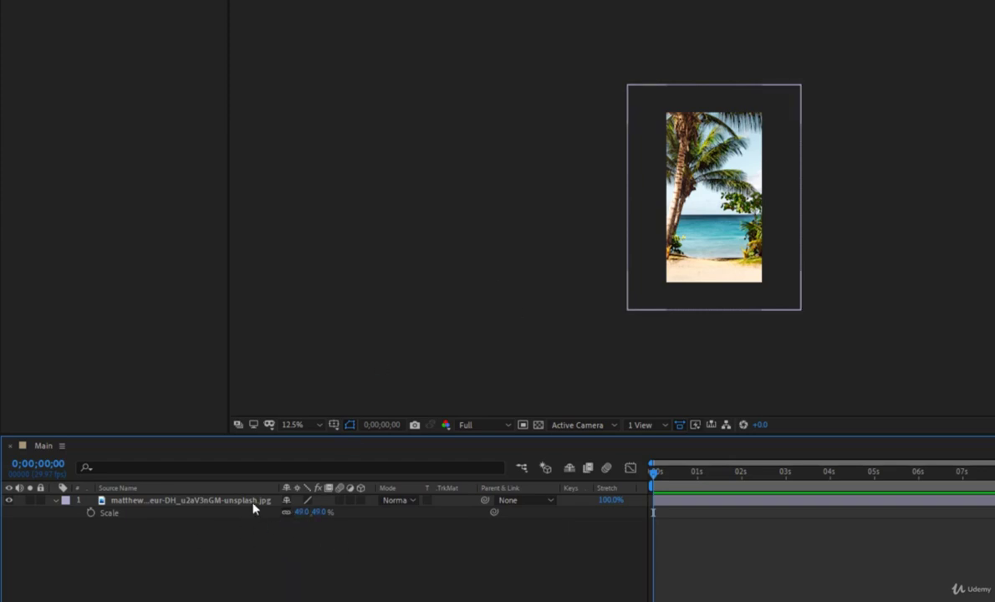
pyautogui.click(249, 505)
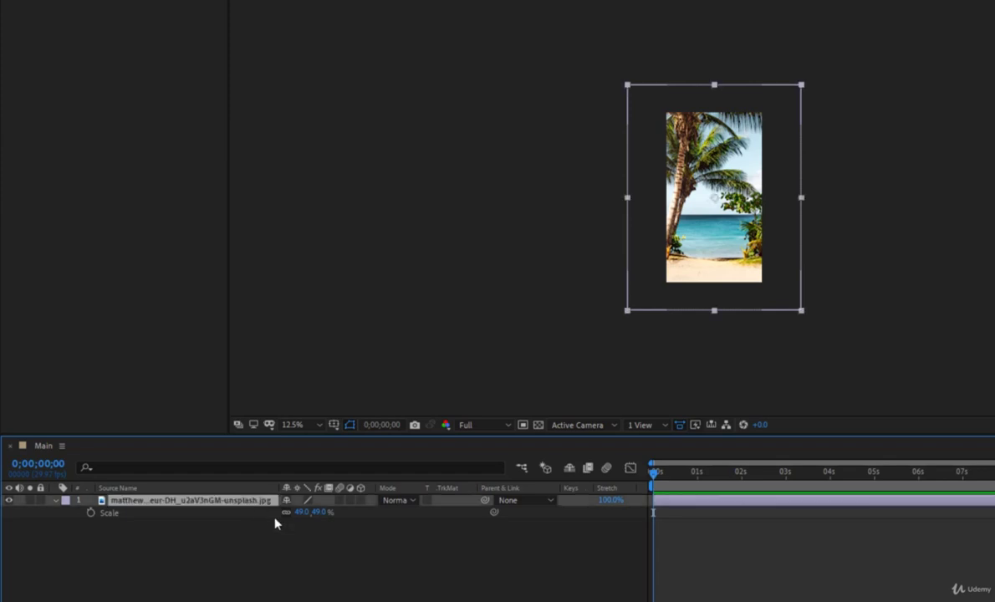
pyautogui.moveTo(301, 511); pyautogui.dragTo(282, 513)
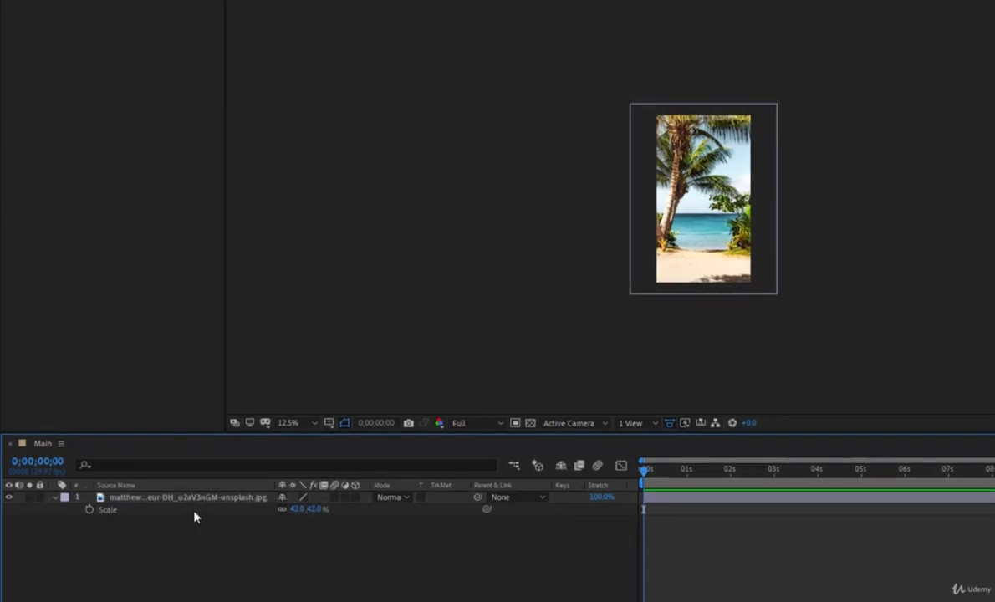
# Step: Fit the beach photo layer to the composition's height with the transform command and deselect it
pyautogui.click(87, 17)
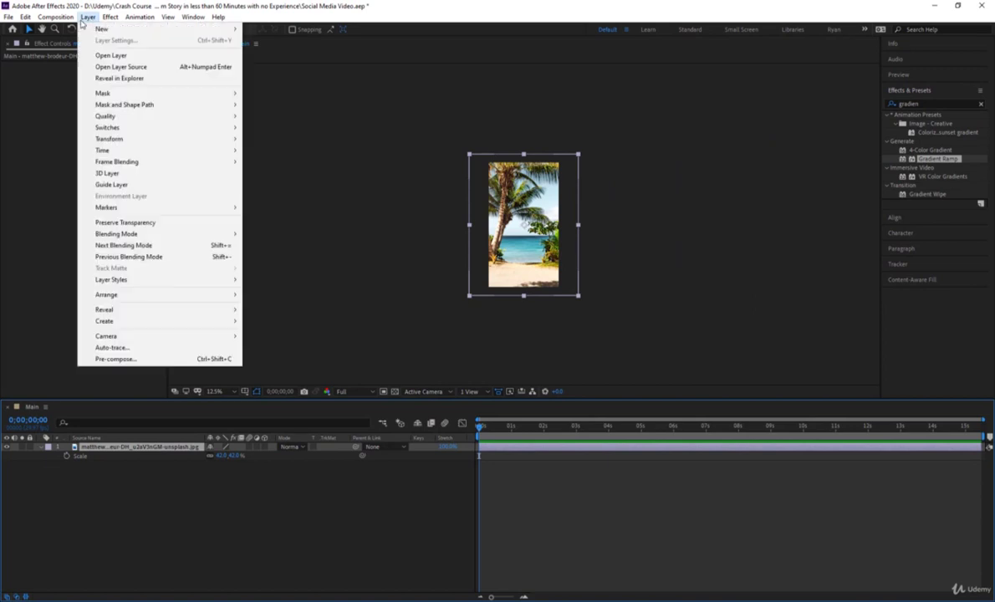
pyautogui.moveTo(121, 142)
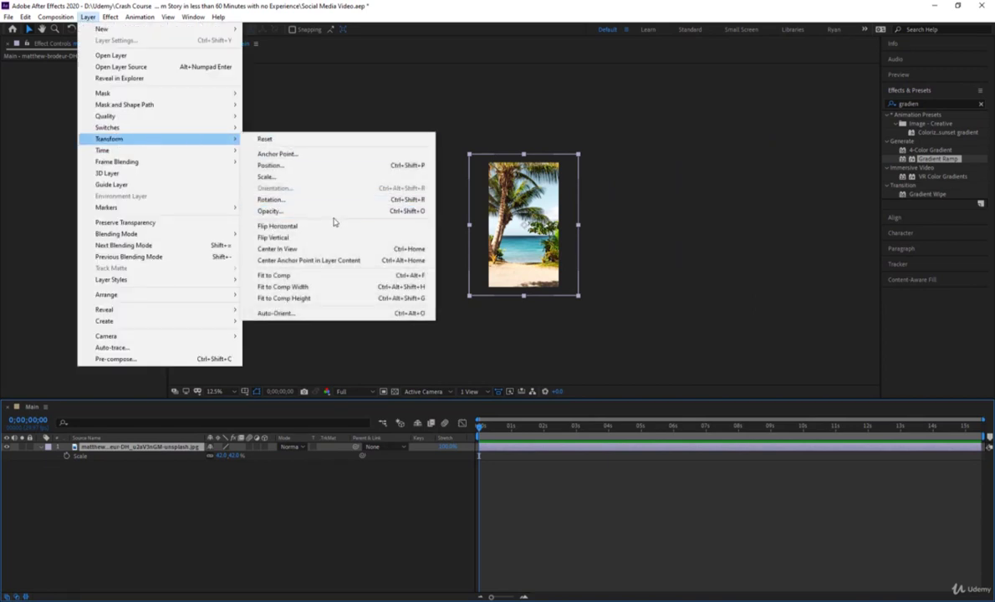
pyautogui.click(336, 297)
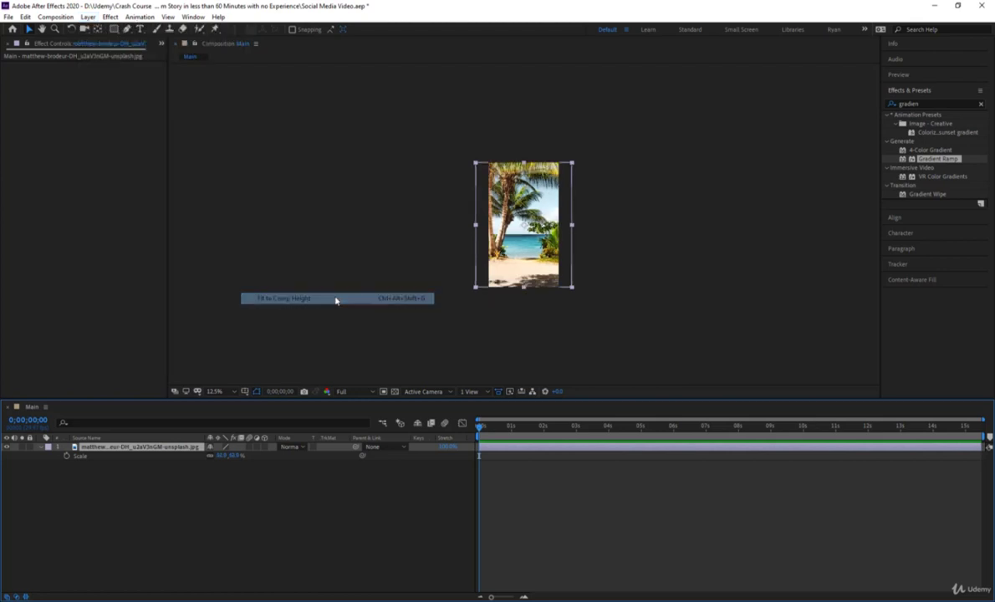
pyautogui.press('.')
pyautogui.click(537, 515)
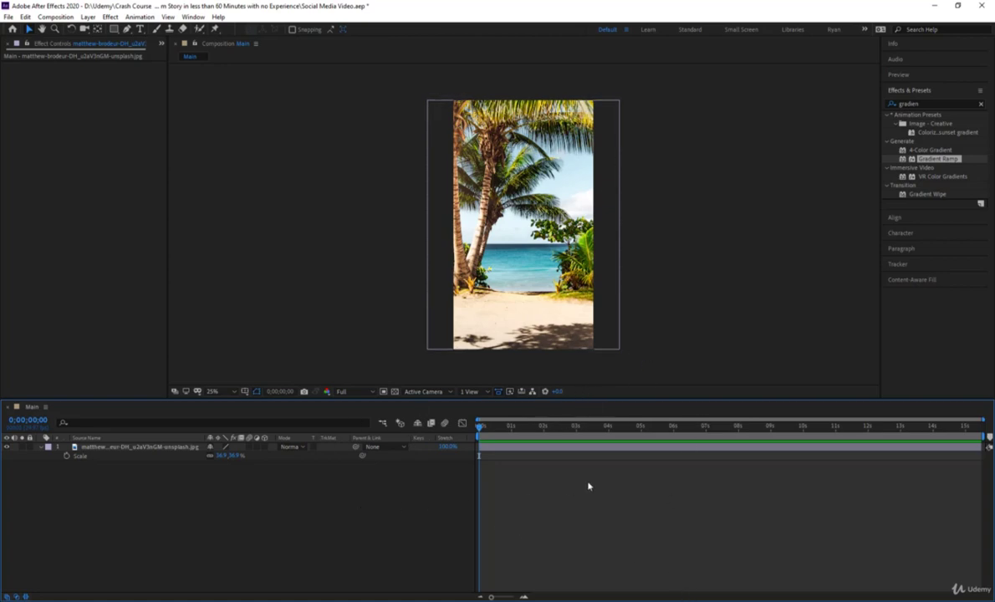
# Step: Add a Scale keyframe to the beach photo layer at 0;00;00;00 and move the current time to 0;00;15;12
pyautogui.click(513, 450)
pyautogui.press('s')
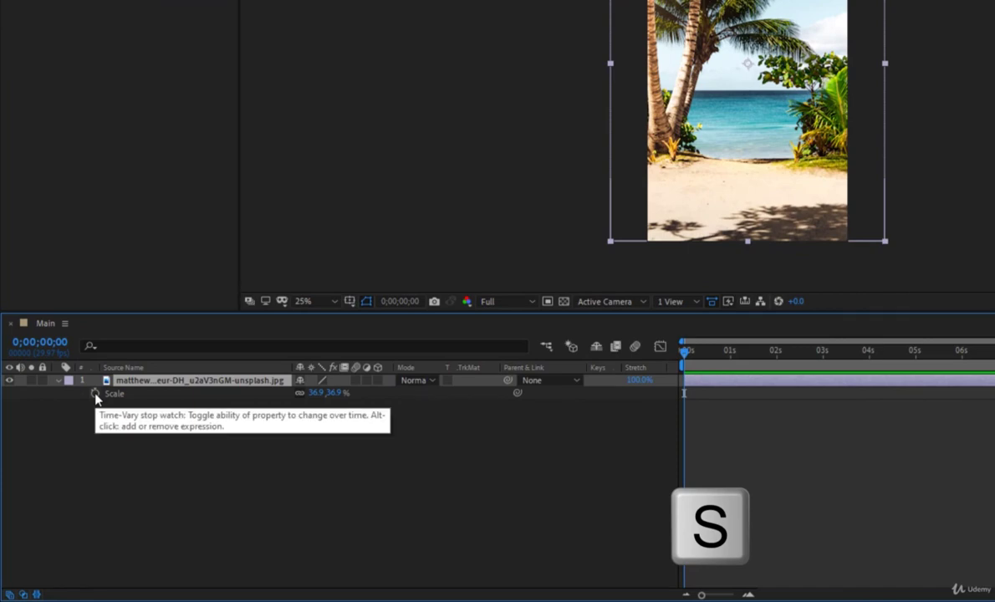
pyautogui.click(94, 394)
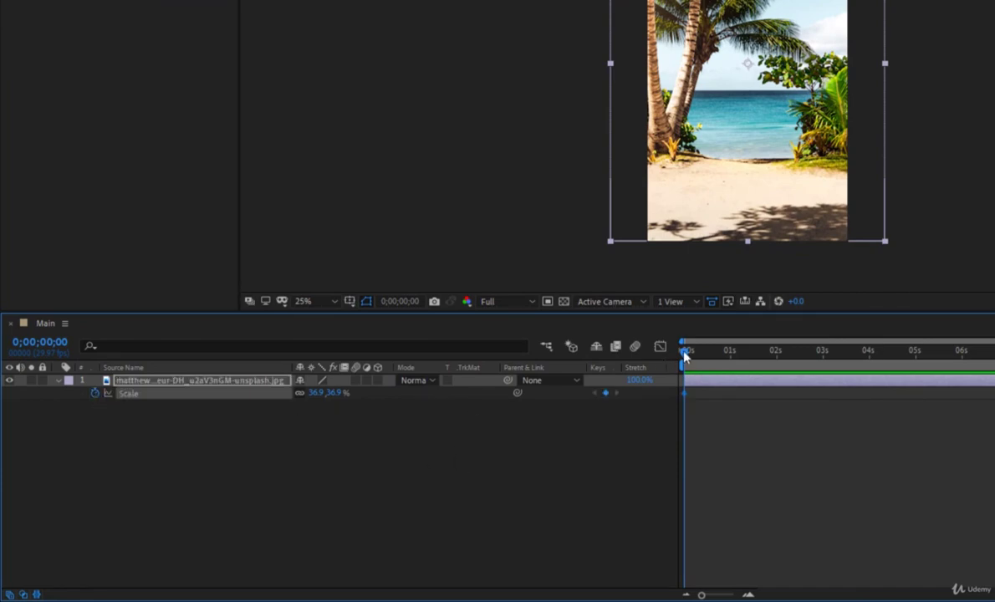
pyautogui.press('space')
pyautogui.press('space')
pyautogui.moveTo(687, 356); pyautogui.dragTo(991, 355)
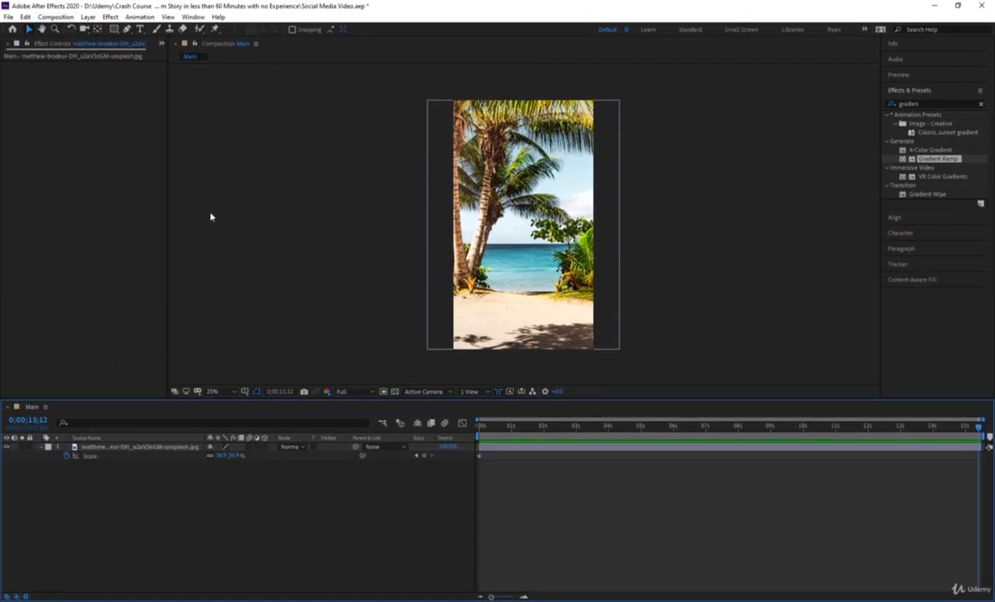
# Step: Review the Main composition's size, frame rate and duration settings and close them without changes
pyautogui.click(55, 17)
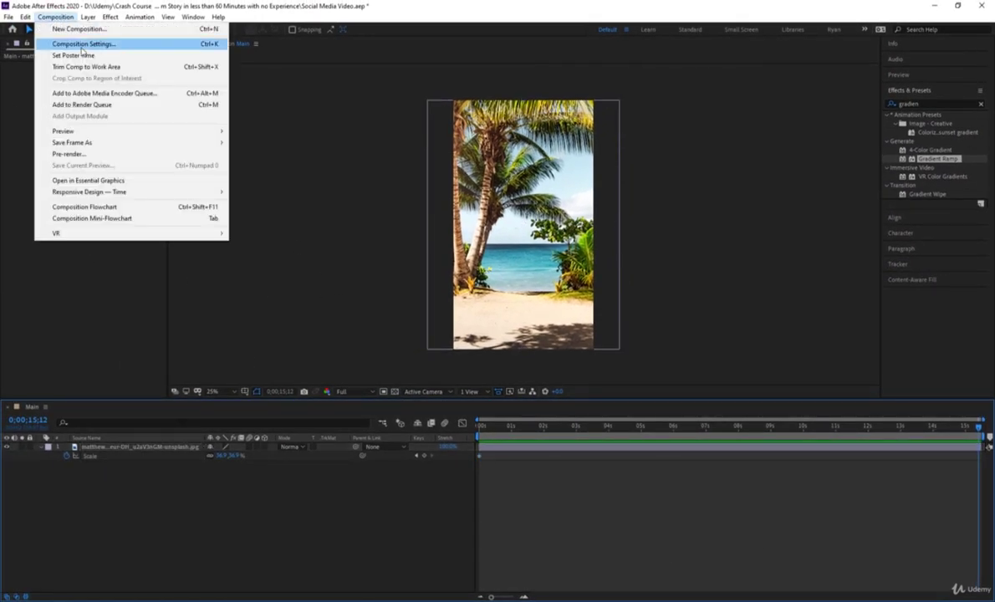
pyautogui.click(81, 45)
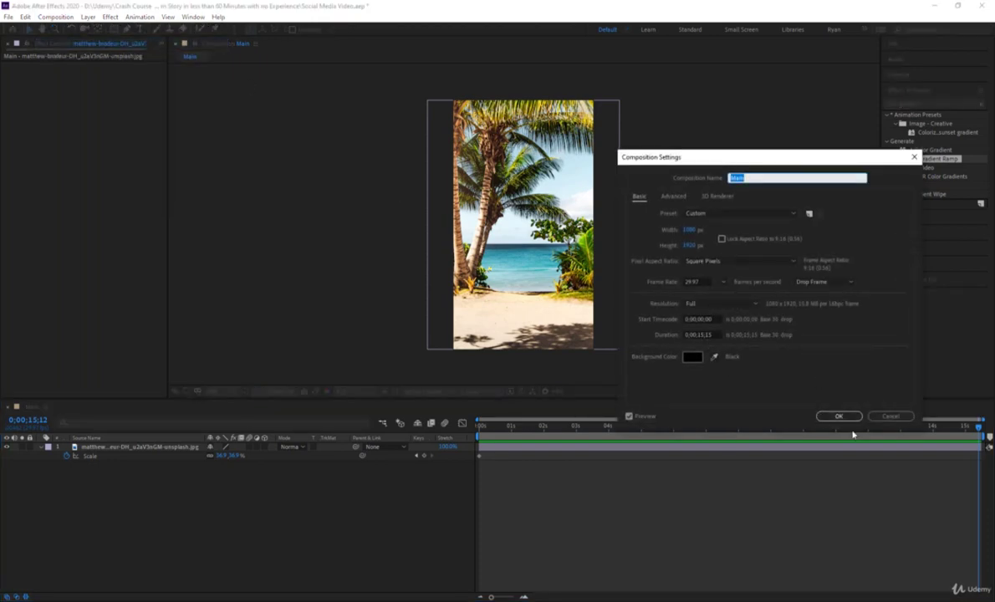
pyautogui.click(890, 417)
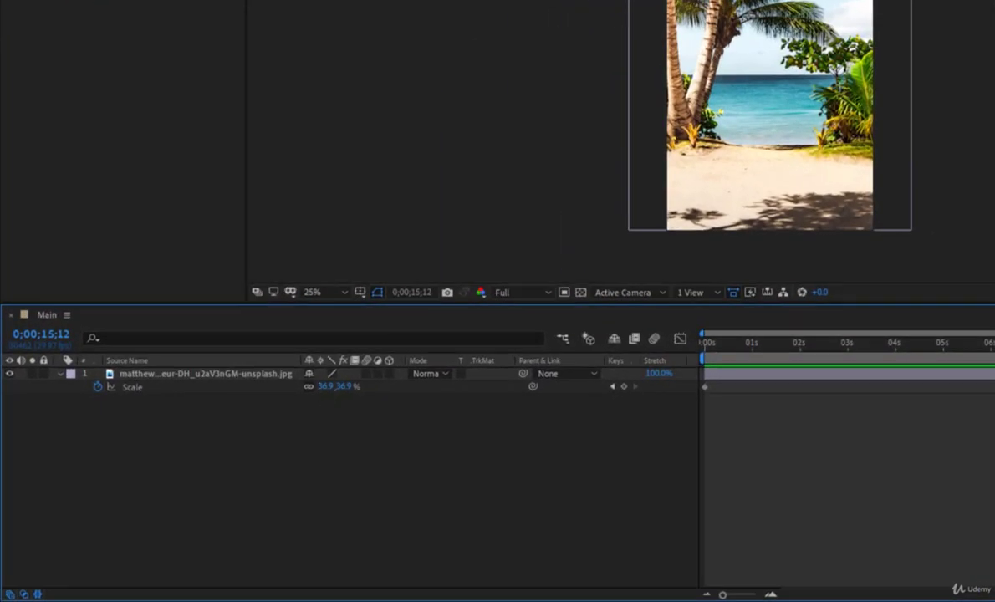
# Step: Set the beach photo layer's scale to 42% at 0;00;15;12, adding the ending Scale keyframe, and deselect the layer
pyautogui.moveTo(326, 387); pyautogui.dragTo(324, 385)
pyautogui.click(324, 386)
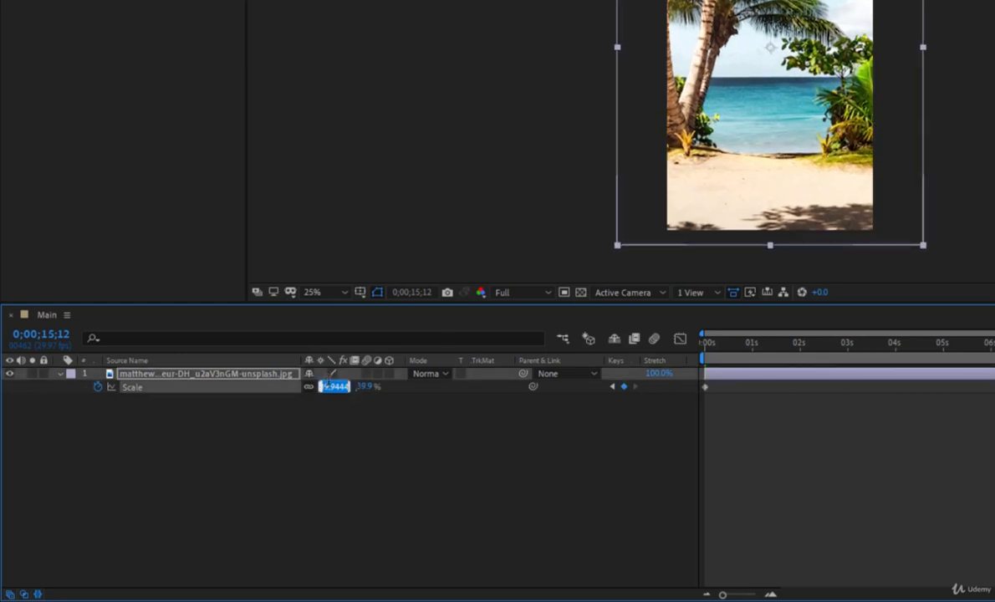
pyautogui.write('42')
pyautogui.click(892, 408)
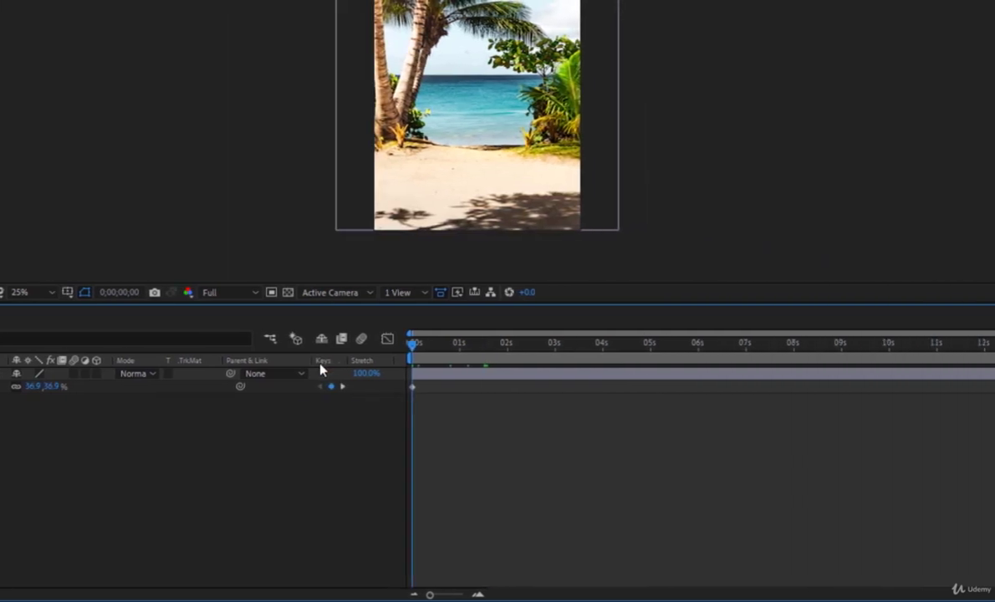
# Step: Scrub through and play back the beach photo's zoom animation, and return to the first frame
pyautogui.press('End')
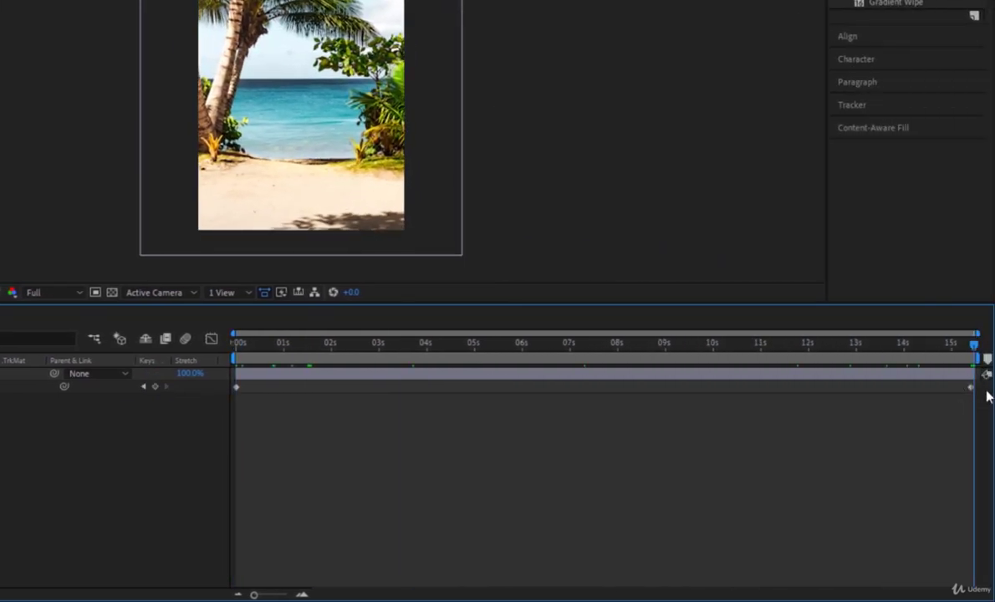
pyautogui.moveTo(975, 345); pyautogui.dragTo(153, 455)
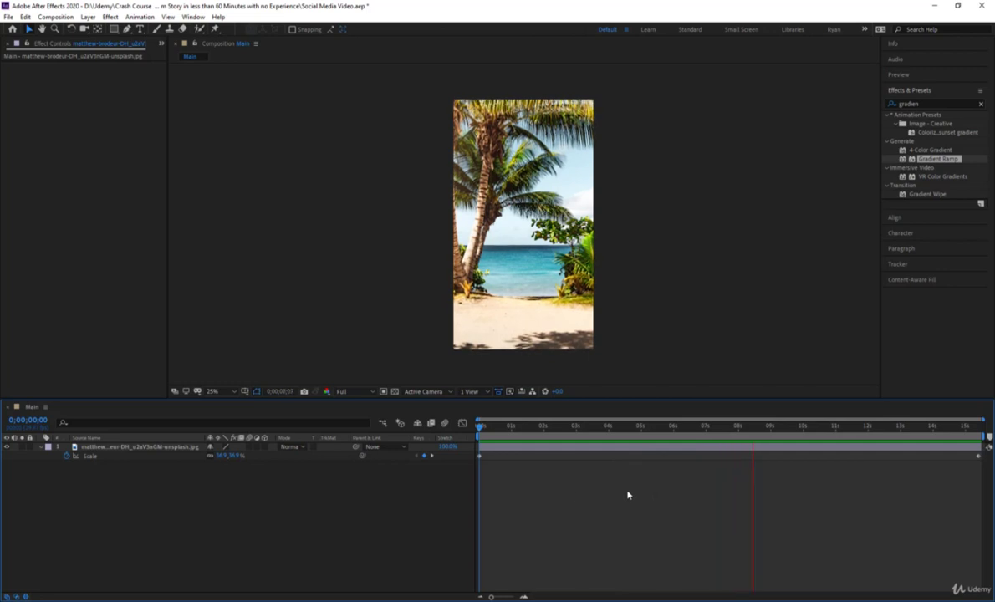
pyautogui.press('space')
pyautogui.press('Home')
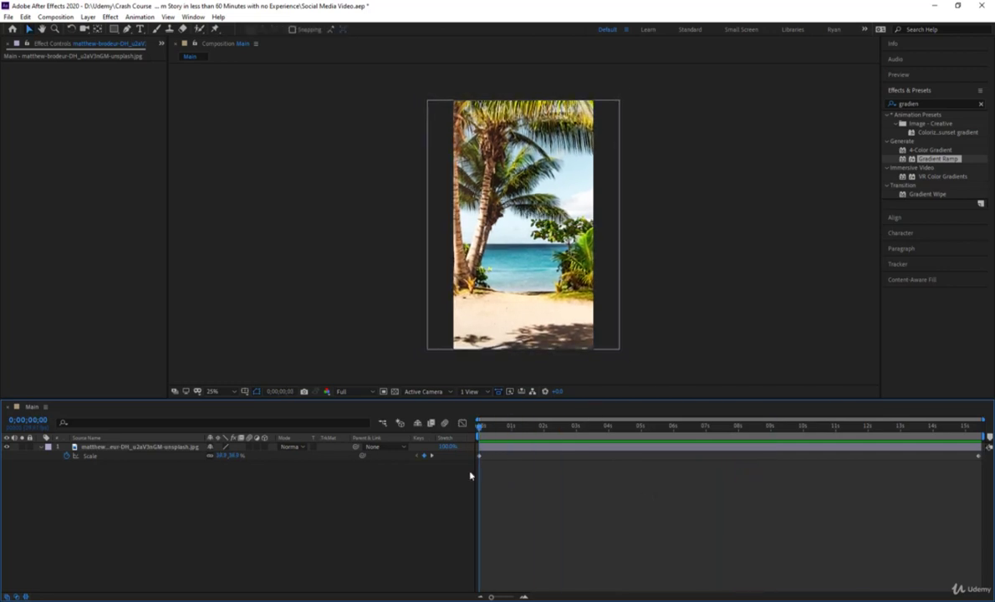
# Step: Lock the beach photo layer against selection in the composition and play back the animation from the start
pyautogui.click(30, 448)
pyautogui.click(508, 220)
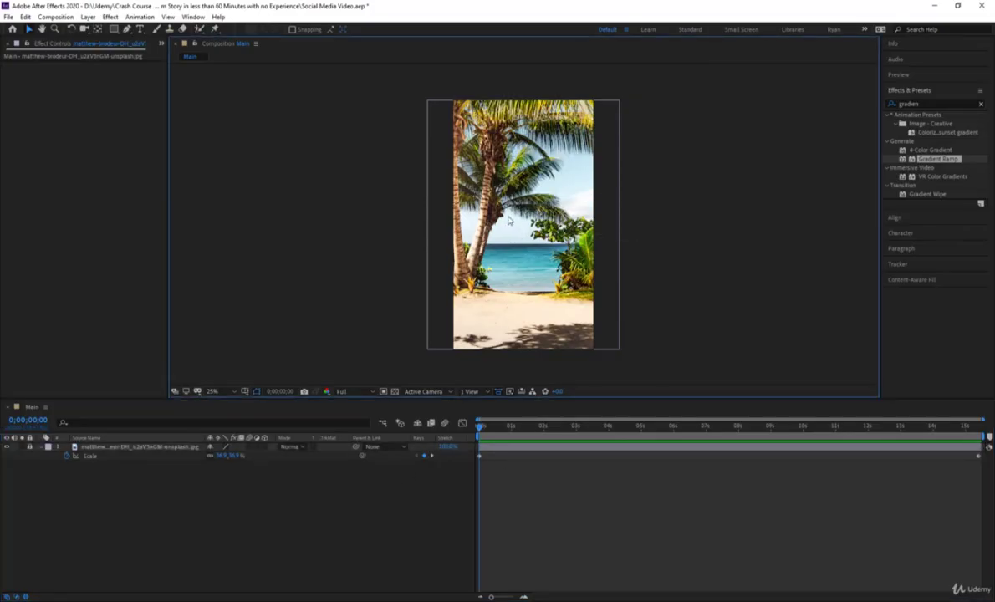
pyautogui.click(641, 531)
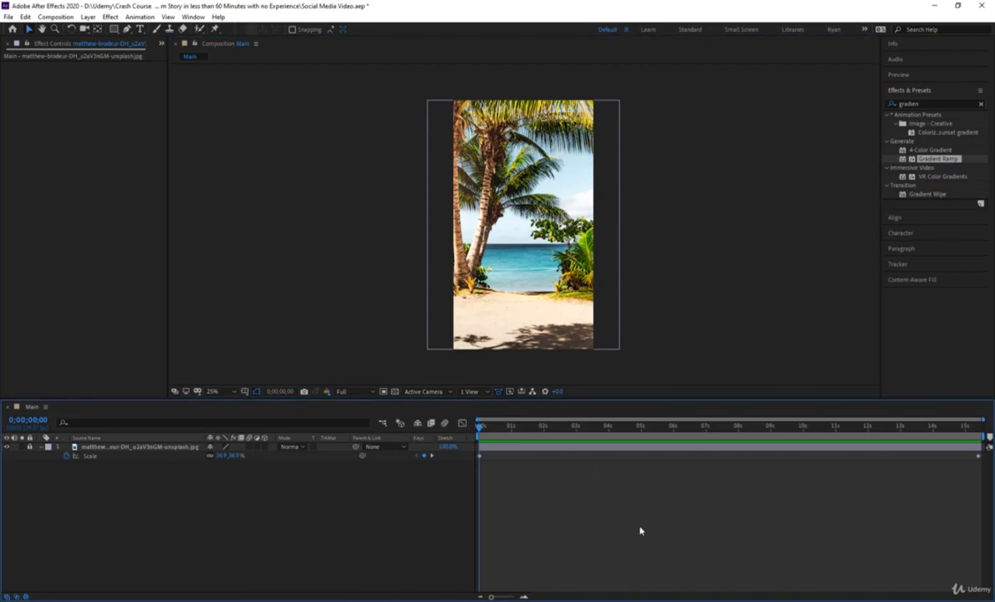
pyautogui.press('space')
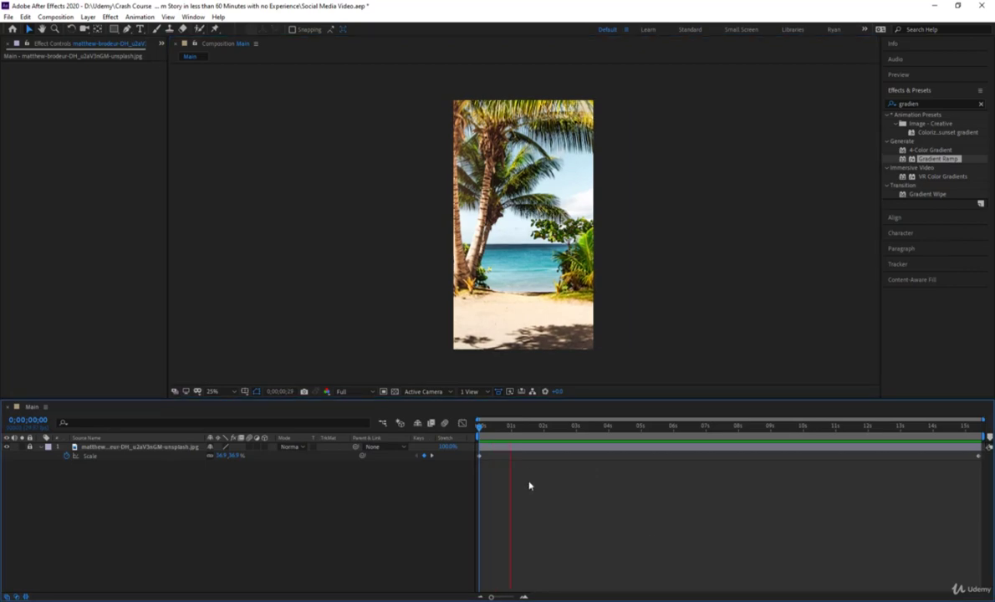